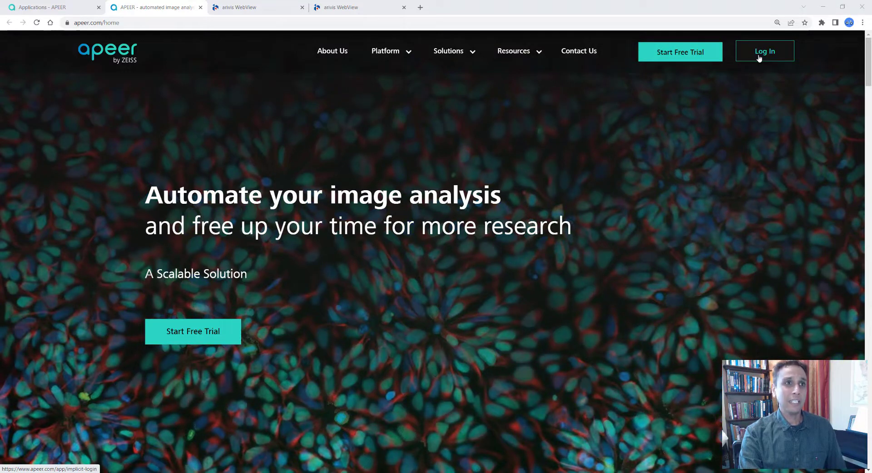
Log in to APEER to reach the Applications dashboard with Cell Confluency, Nuclei Counting and Cell Counting
{"action": "left_click", "coordinate": [685, 48]}
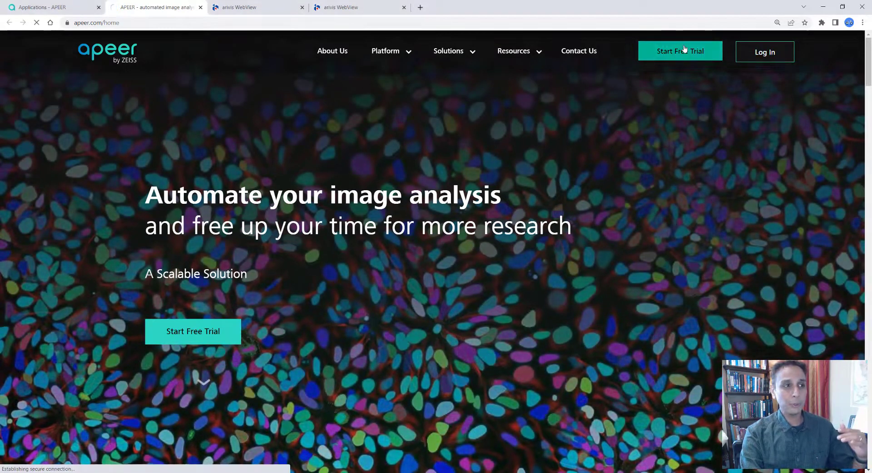
{"action": "scroll", "coordinate": [598, 193], "scroll_direction": "down", "scroll_amount": 3}
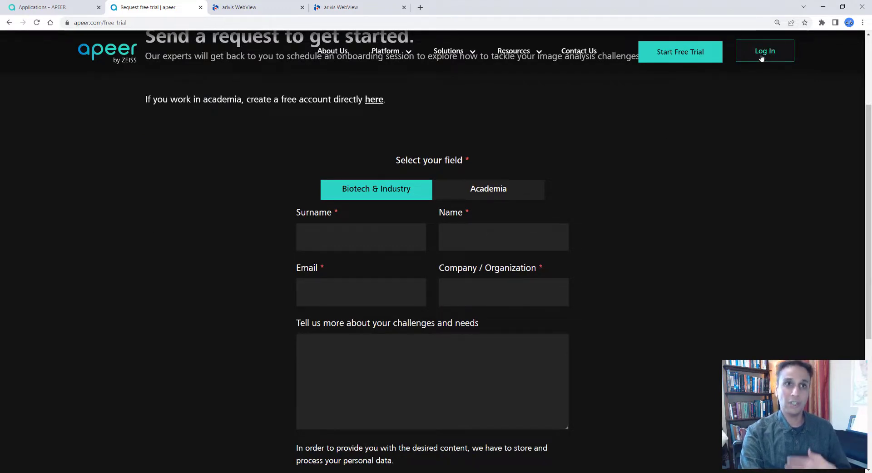
{"action": "left_click", "coordinate": [762, 57]}
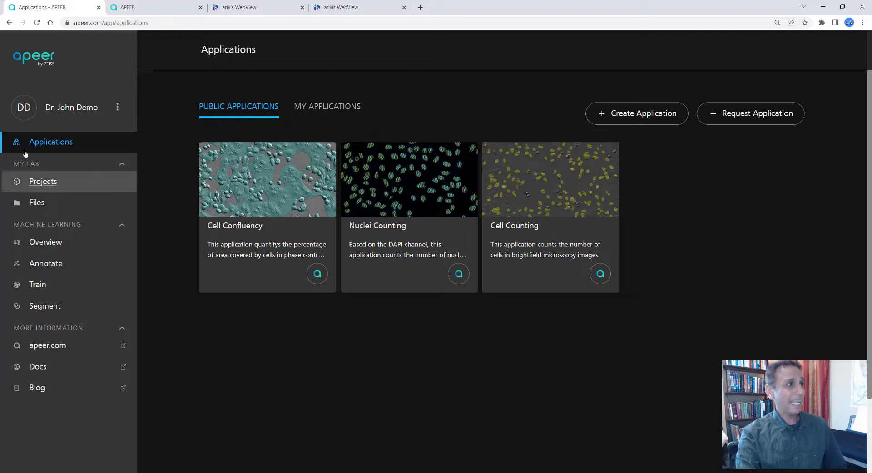
Open Annotate and scroll the My Datasets list down to the Rat Kidney HE and IHC datasets
{"action": "left_click", "coordinate": [47, 266]}
{"action": "scroll", "coordinate": [241, 248], "scroll_direction": "down", "scroll_amount": 4}
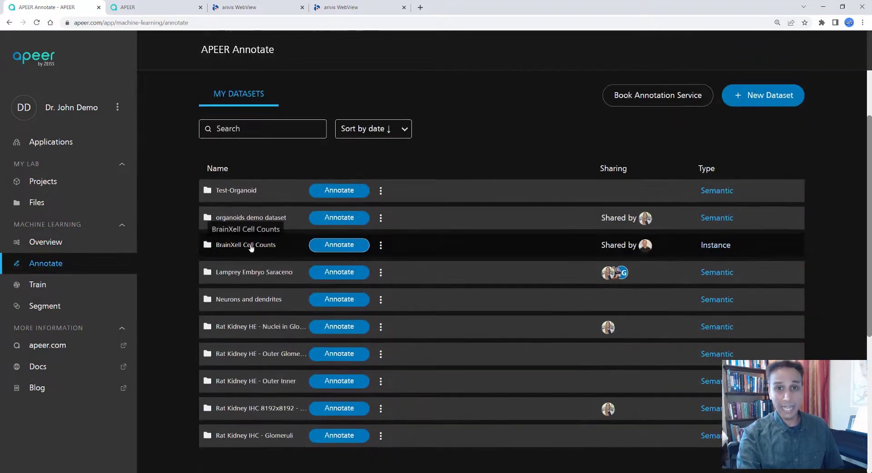
{"action": "scroll", "coordinate": [236, 264], "scroll_direction": "down", "scroll_amount": 1}
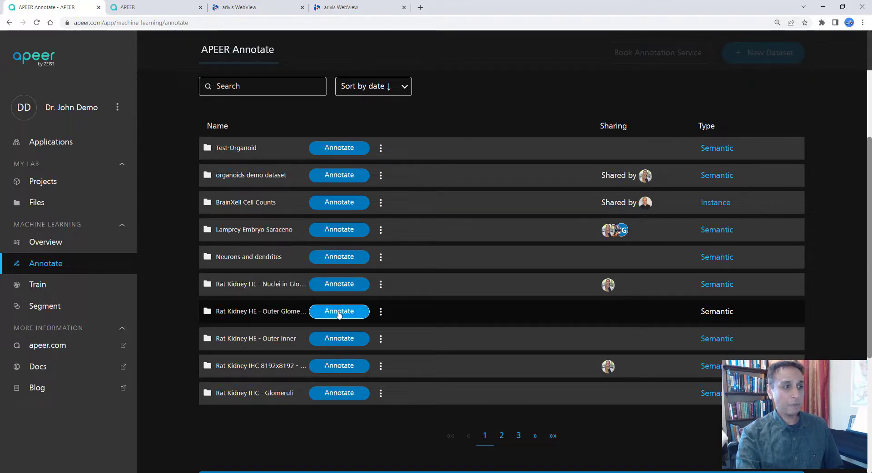
{"action": "left_click", "coordinate": [252, 12]}
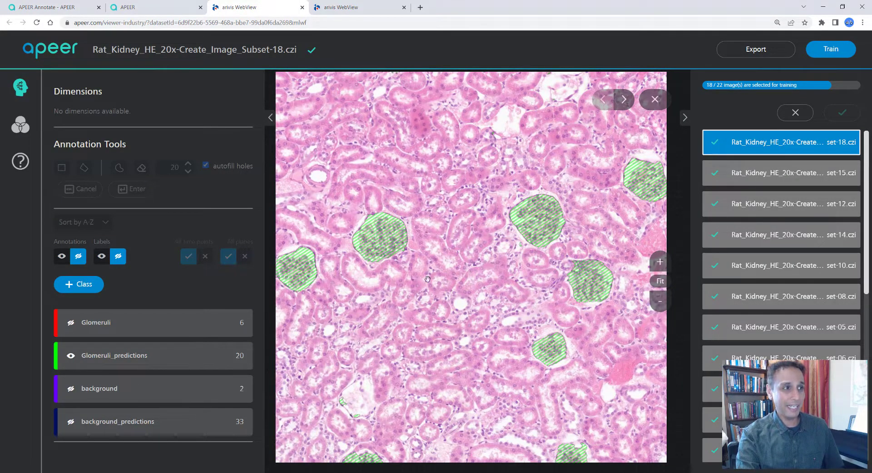
{"action": "left_click", "coordinate": [71, 355]}
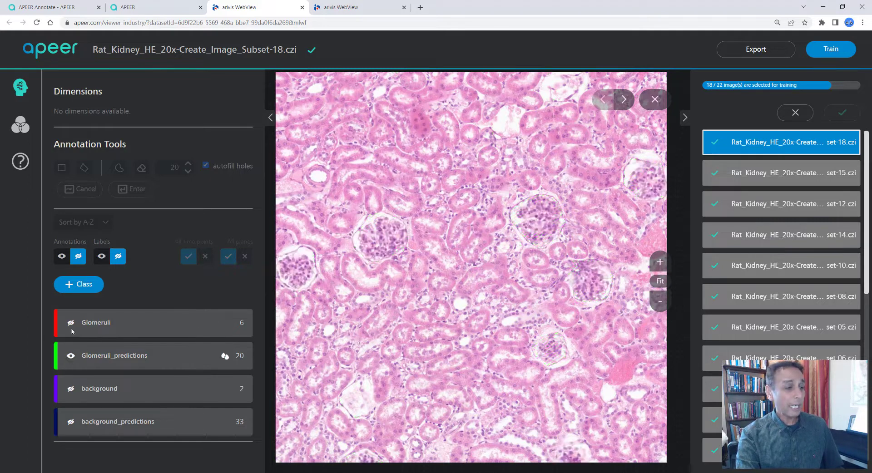
{"action": "left_click", "coordinate": [70, 323]}
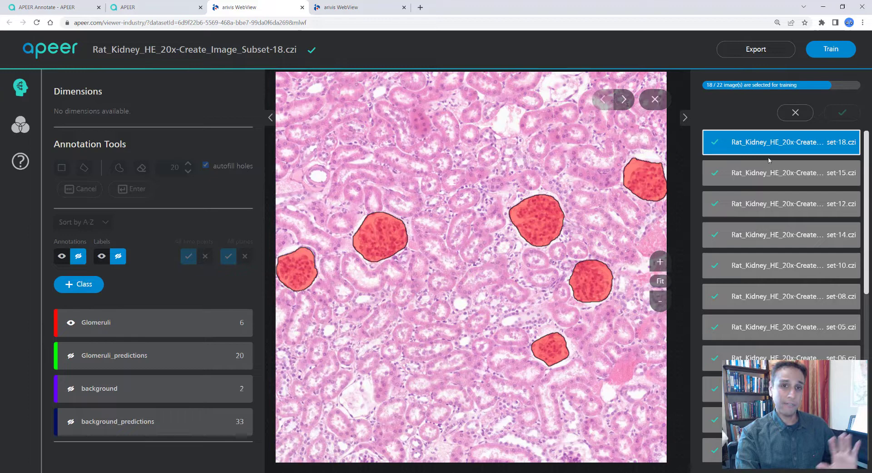
{"action": "scroll", "coordinate": [765, 296], "scroll_direction": "down", "scroll_amount": 5}
{"action": "scroll", "coordinate": [765, 298], "scroll_direction": "up", "scroll_amount": 5}
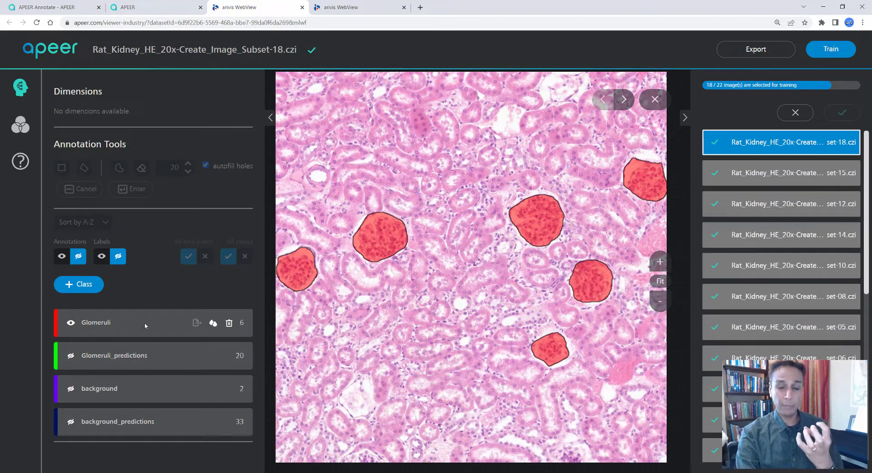
{"action": "left_click", "coordinate": [70, 390]}
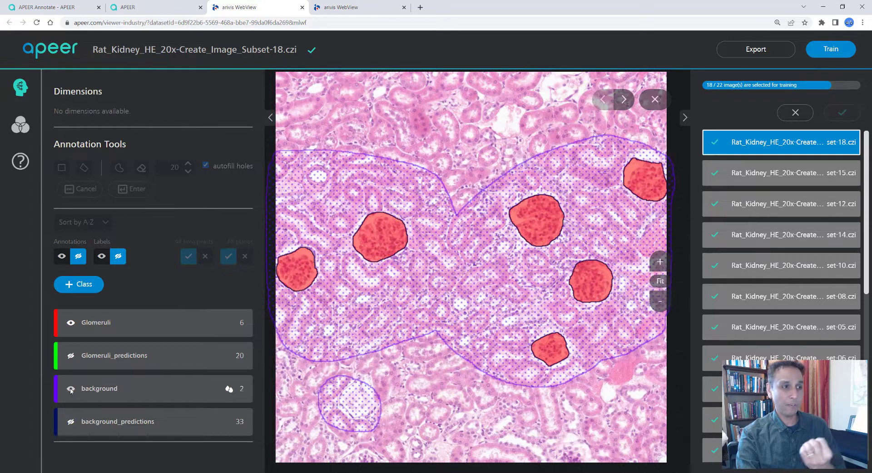
{"action": "left_click", "coordinate": [71, 390]}
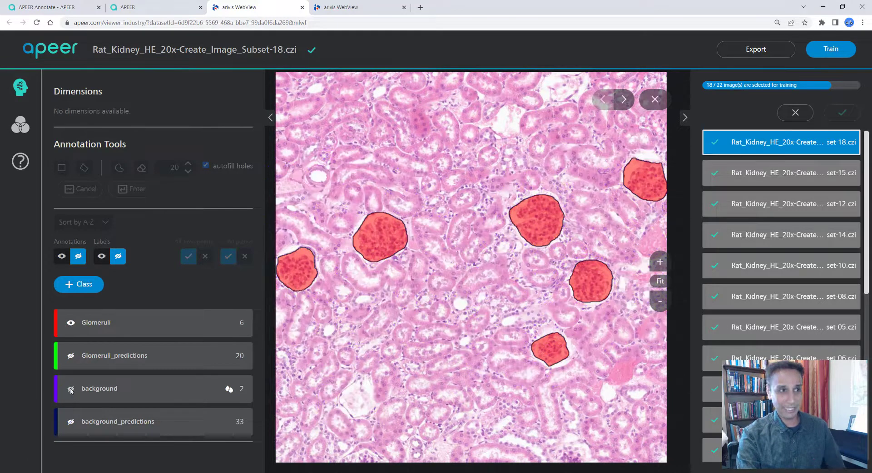
{"action": "left_click", "coordinate": [71, 322]}
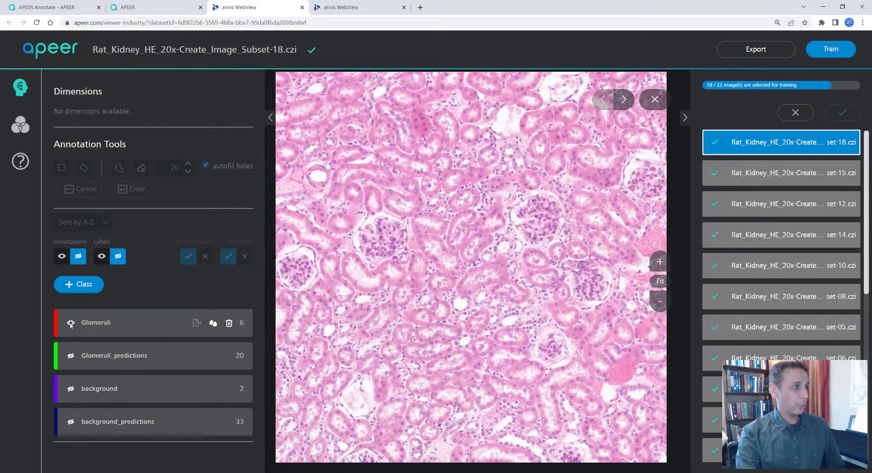
{"action": "left_click", "coordinate": [71, 356]}
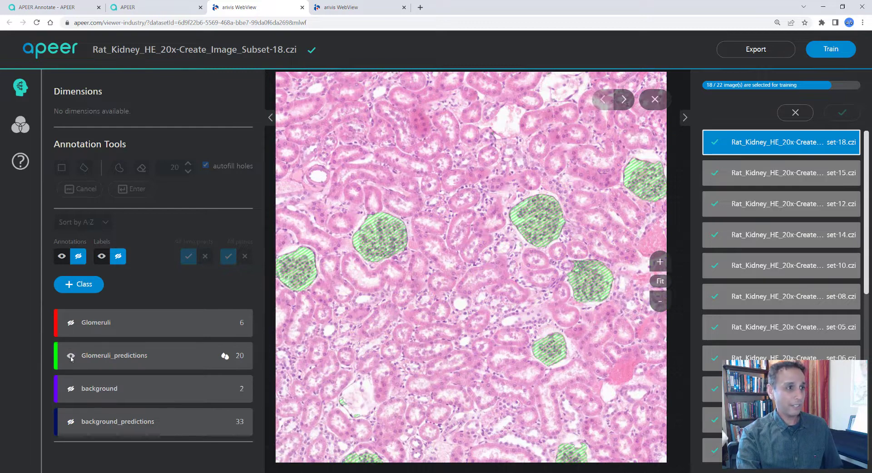
{"action": "left_click", "coordinate": [71, 423]}
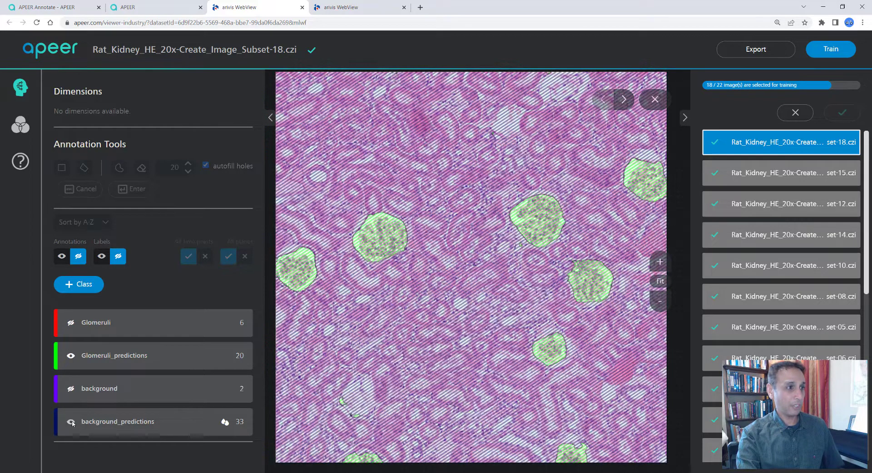
{"action": "left_click", "coordinate": [72, 423]}
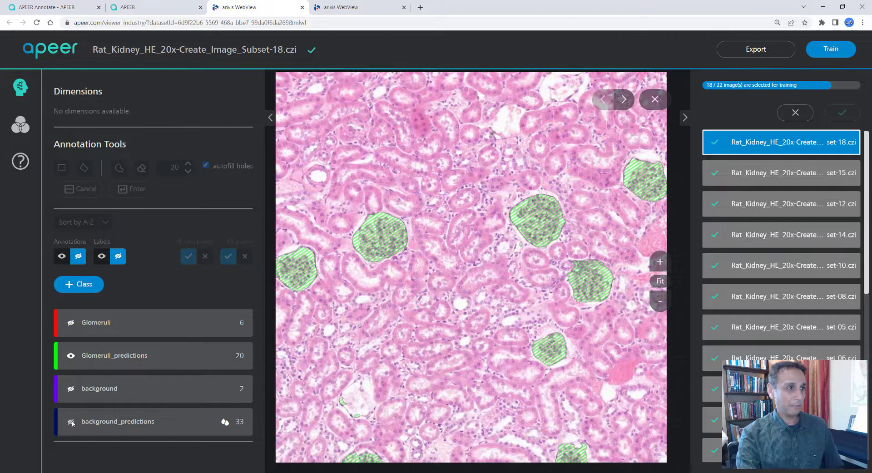
{"action": "mouse_move", "coordinate": [223, 326]}
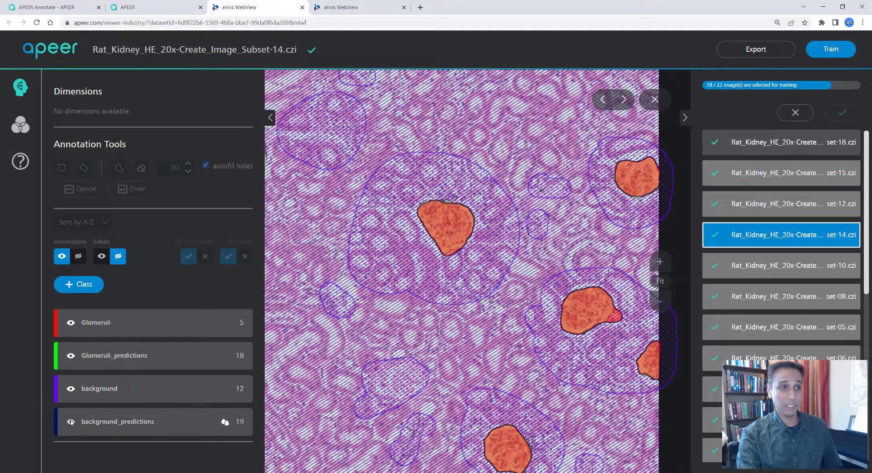
{"action": "left_click", "coordinate": [72, 423]}
{"action": "left_click", "coordinate": [71, 389]}
{"action": "left_click", "coordinate": [71, 324]}
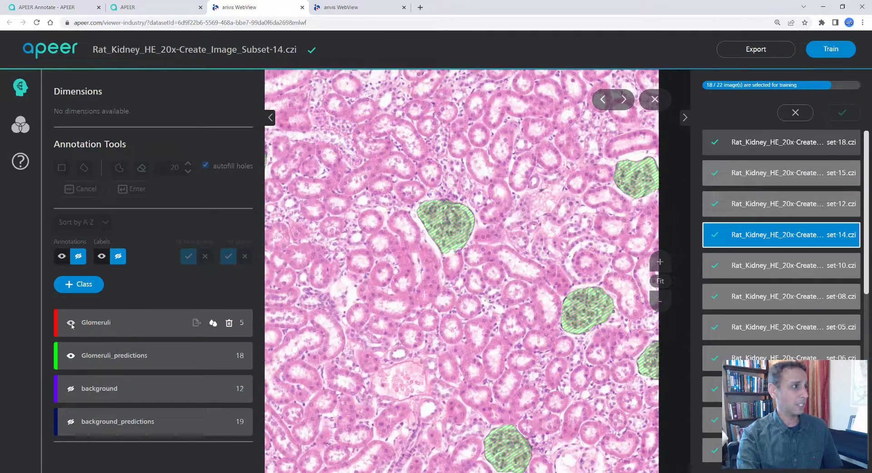
{"action": "left_click", "coordinate": [71, 356]}
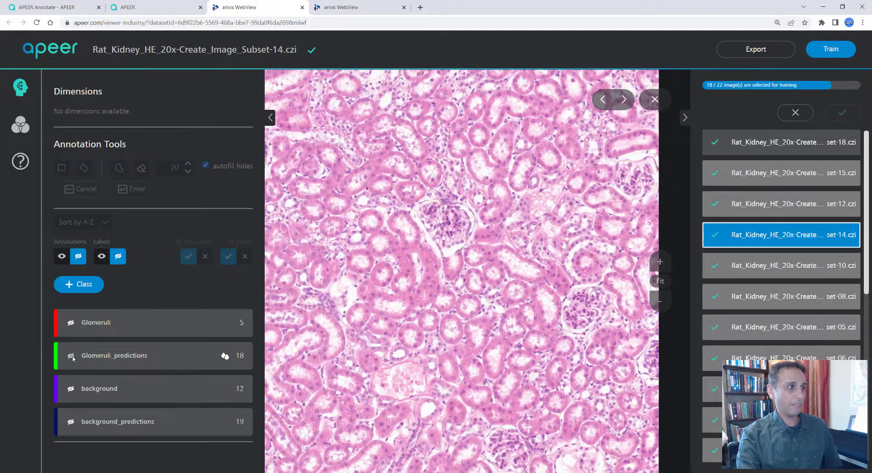
{"action": "left_click", "coordinate": [71, 356]}
{"action": "left_click", "coordinate": [71, 357]}
{"action": "left_click", "coordinate": [71, 356]}
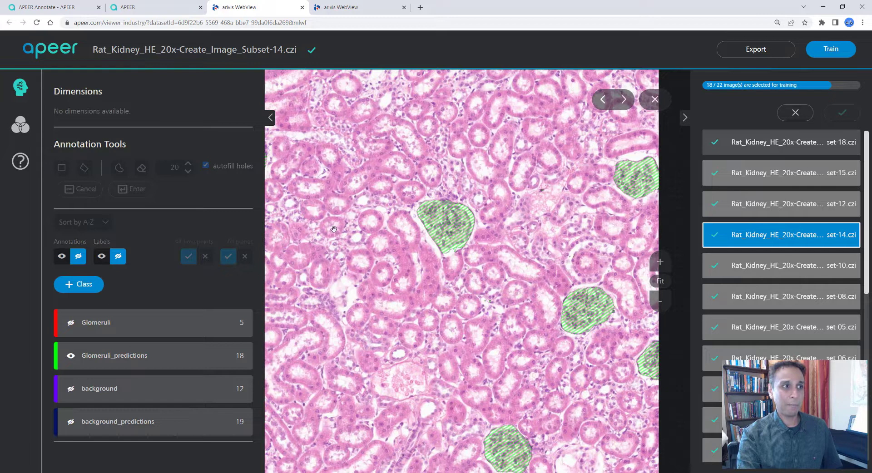
{"action": "left_click", "coordinate": [68, 7]}
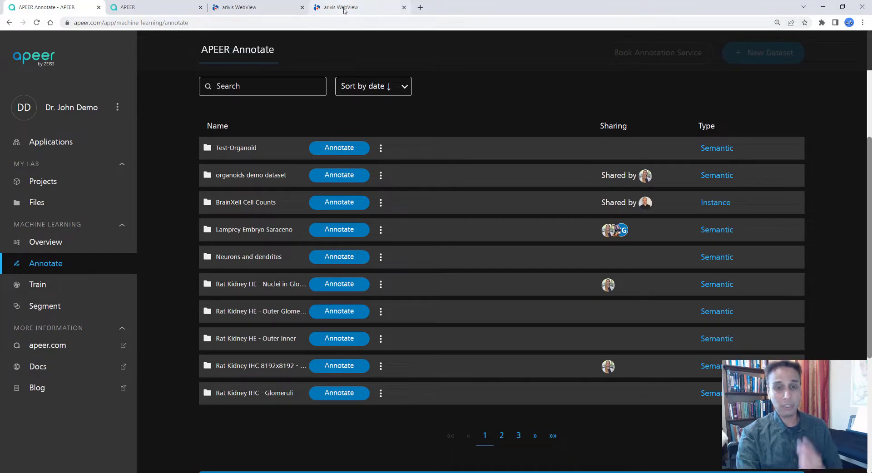
{"action": "left_click", "coordinate": [339, 8]}
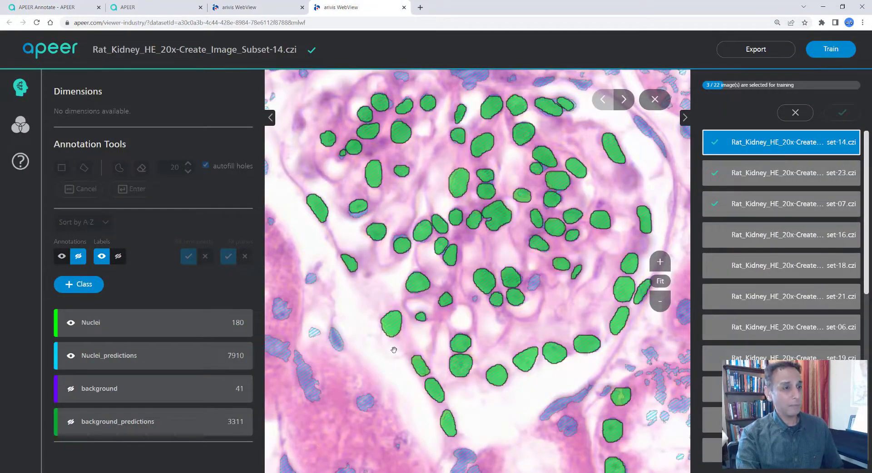
{"action": "left_click", "coordinate": [70, 324]}
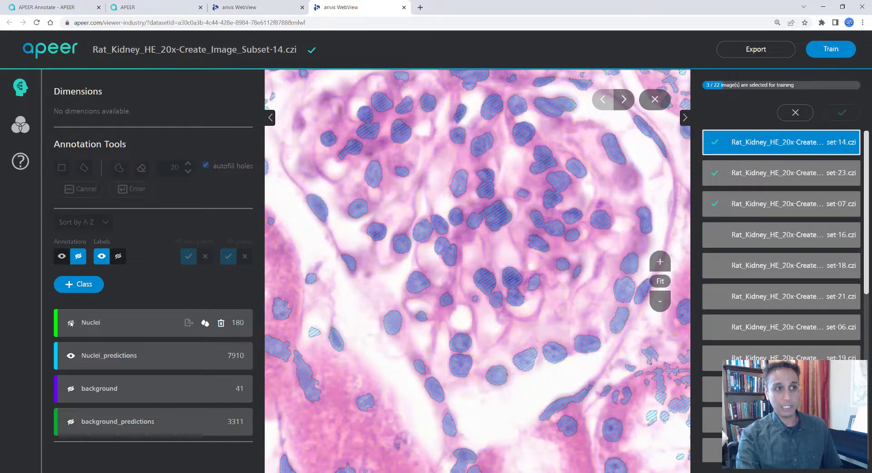
{"action": "left_click", "coordinate": [70, 323]}
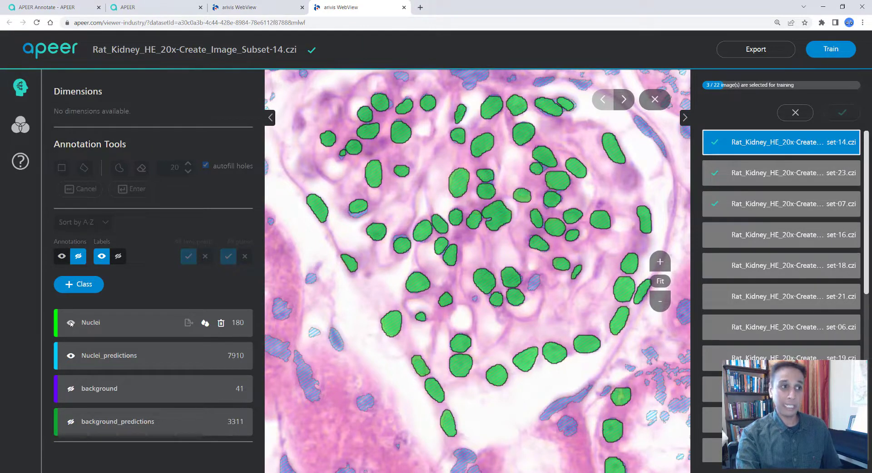
{"action": "left_click", "coordinate": [72, 356]}
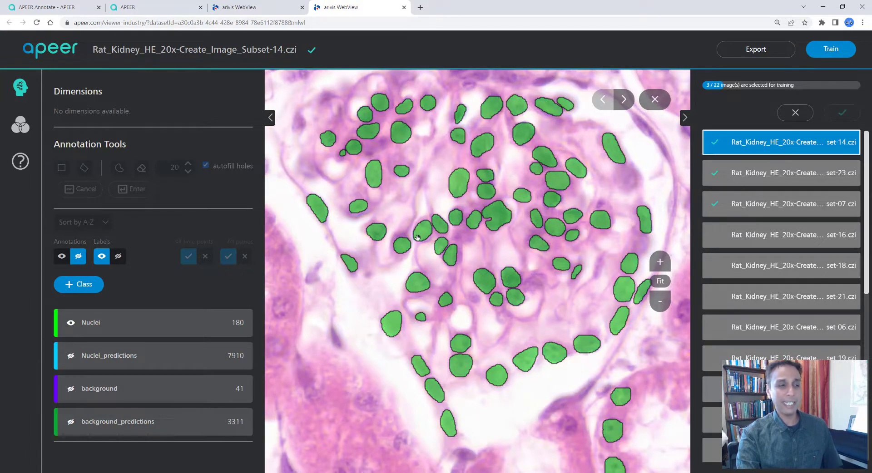
{"action": "left_click", "coordinate": [75, 8]}
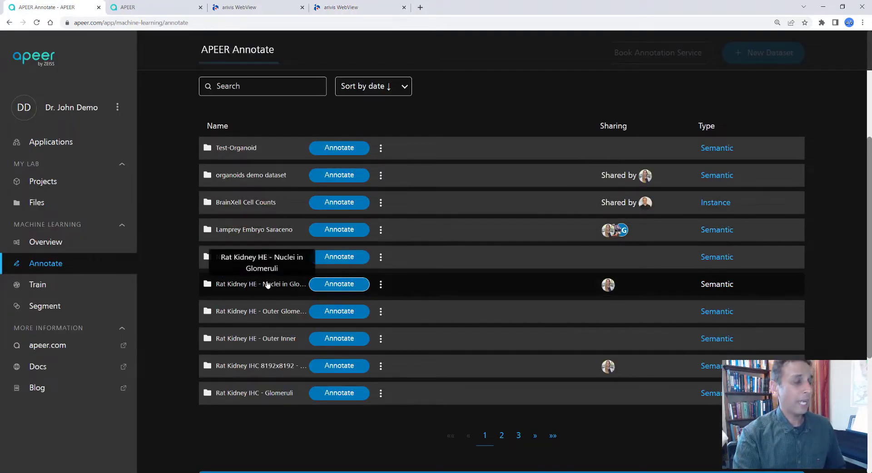
Open the Nuclei in Glomeruli dataset's Nuclei addl annot #1 training and request Download ML Model
{"action": "left_click", "coordinate": [270, 286]}
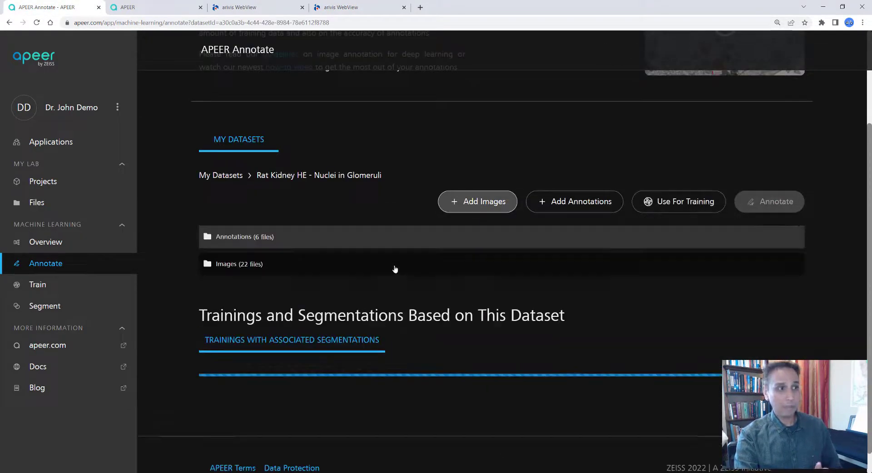
{"action": "scroll", "coordinate": [399, 278], "scroll_direction": "down", "scroll_amount": 3}
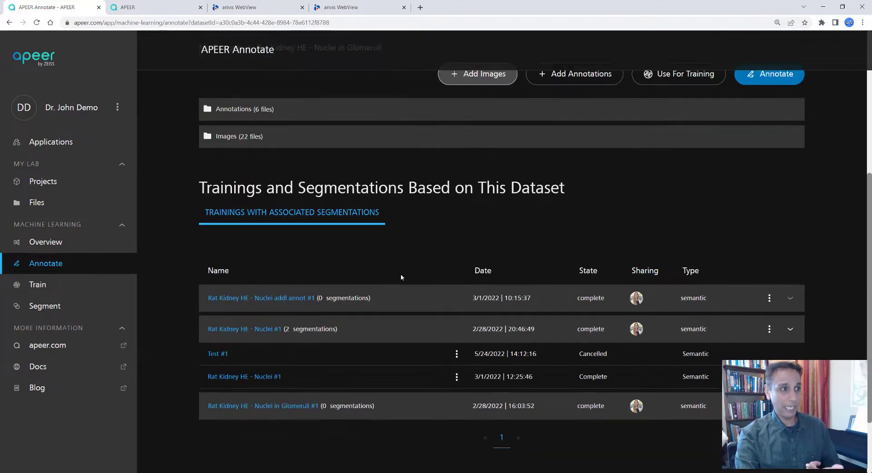
{"action": "scroll", "coordinate": [402, 278], "scroll_direction": "down", "scroll_amount": 2}
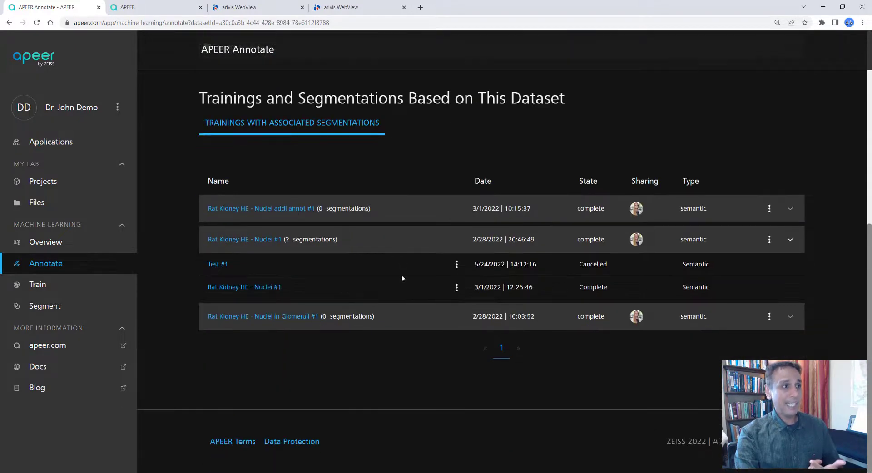
{"action": "left_click", "coordinate": [295, 209]}
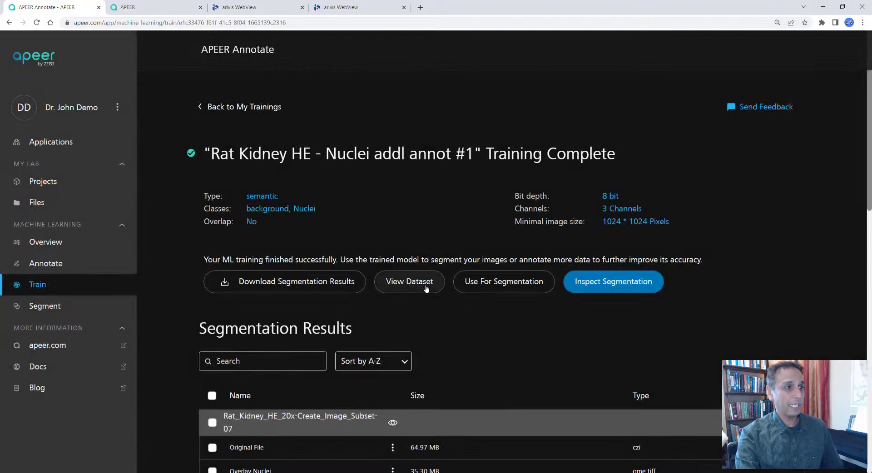
{"action": "scroll", "coordinate": [493, 326], "scroll_direction": "down", "scroll_amount": 9}
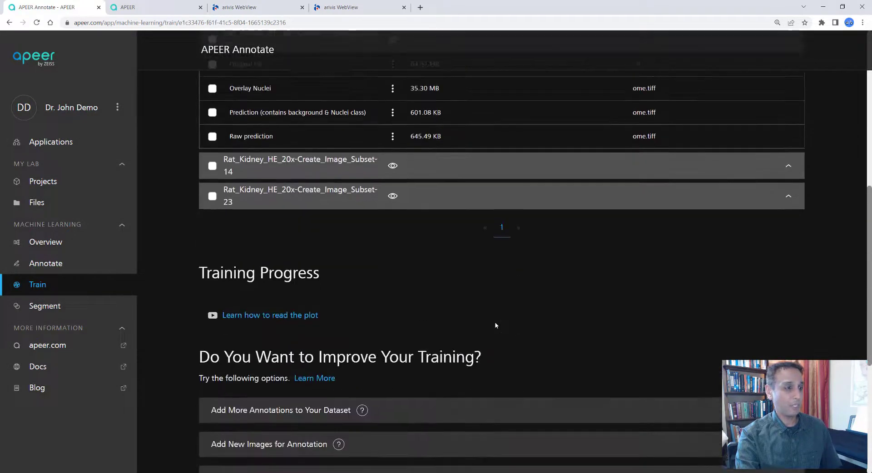
{"action": "scroll", "coordinate": [496, 326], "scroll_direction": "down", "scroll_amount": 5}
{"action": "scroll", "coordinate": [496, 325], "scroll_direction": "down", "scroll_amount": 5}
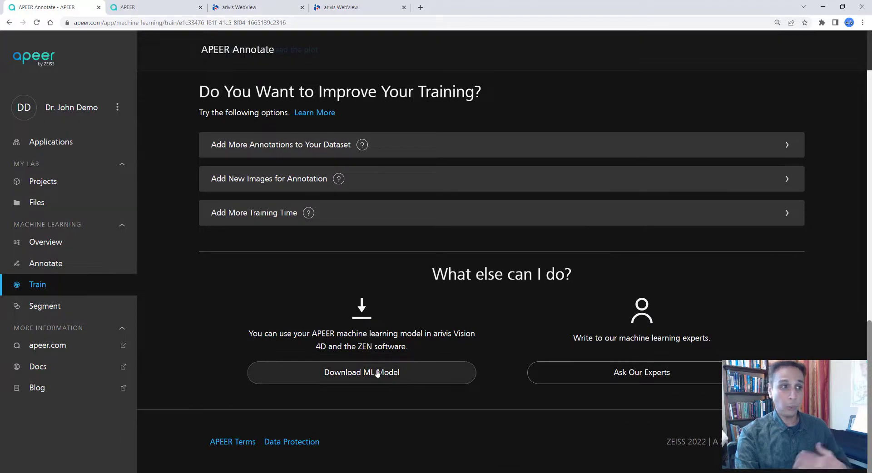
{"action": "left_click", "coordinate": [377, 373]}
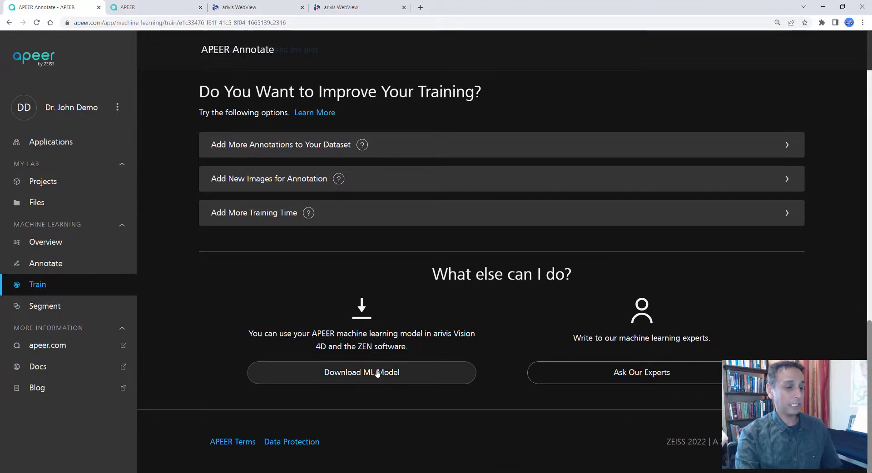
Download the nuclei model as the ZEN 3.5-compatible New Model (model (2).czann), then close the dialog
{"action": "left_click", "coordinate": [378, 373]}
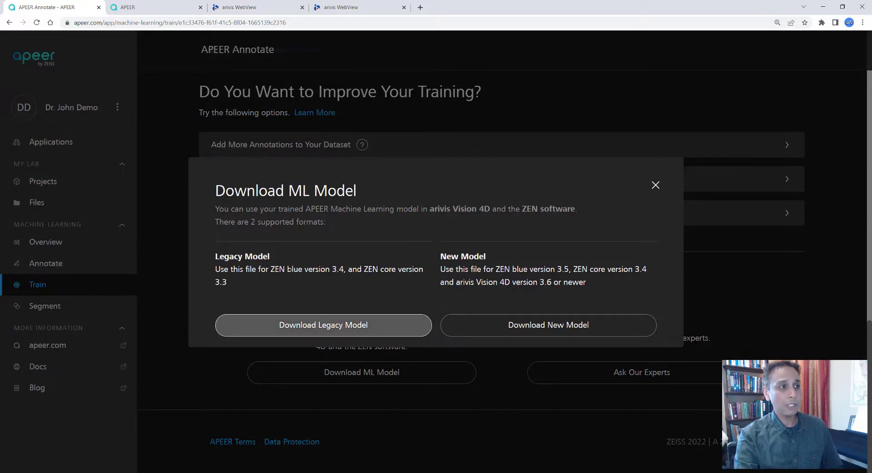
{"action": "left_click_drag", "start_coordinate": [291, 270], "coordinate": [412, 269]}
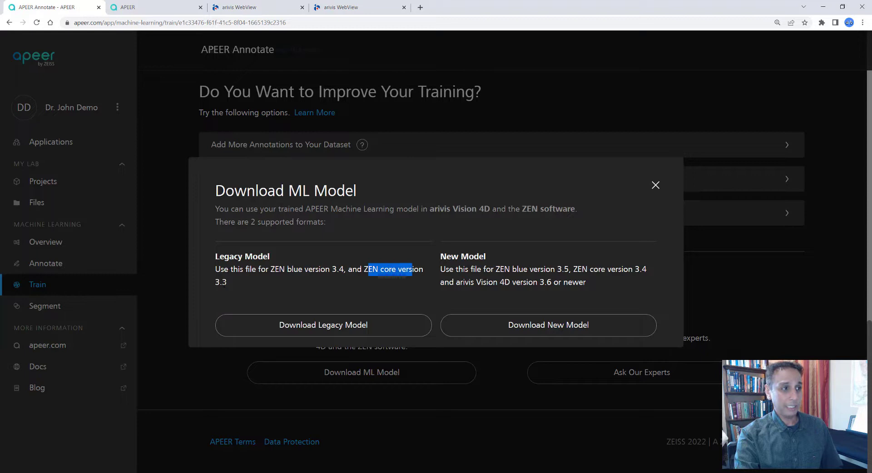
{"action": "left_click", "coordinate": [228, 286]}
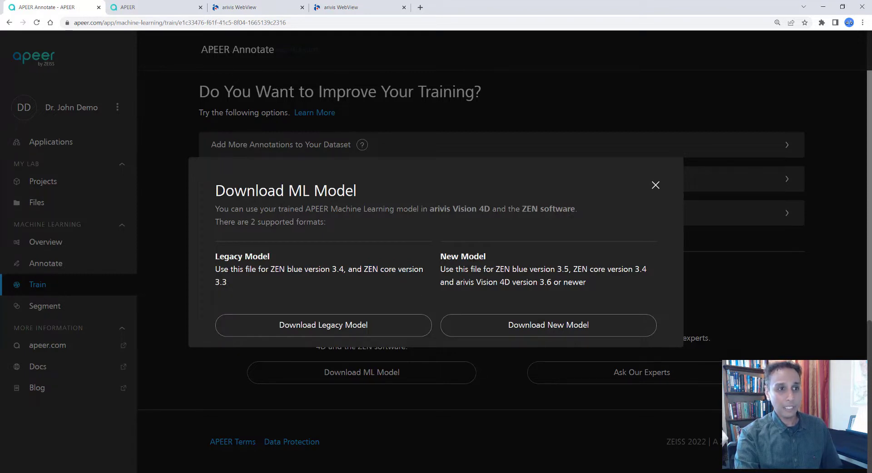
{"action": "left_click_drag", "start_coordinate": [538, 270], "coordinate": [576, 277]}
{"action": "left_click", "coordinate": [609, 271]}
{"action": "left_click", "coordinate": [558, 325]}
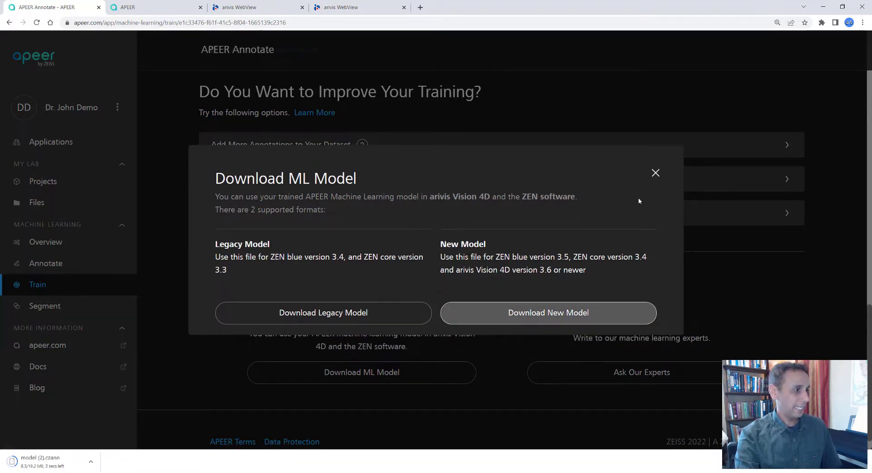
{"action": "left_click", "coordinate": [656, 174]}
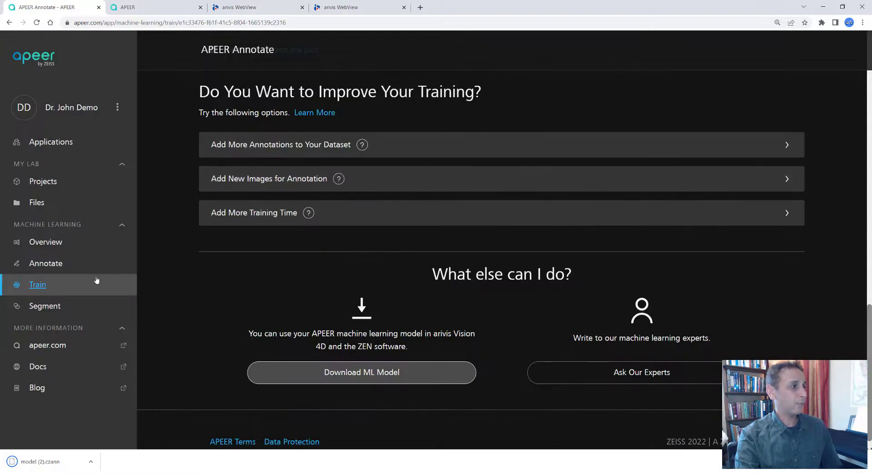
From the Outer Glomeruli dataset, download the Glomeruli-addl annot #1 training as New Model (model (3).czann)
{"action": "left_click", "coordinate": [45, 264]}
{"action": "left_click", "coordinate": [274, 270]}
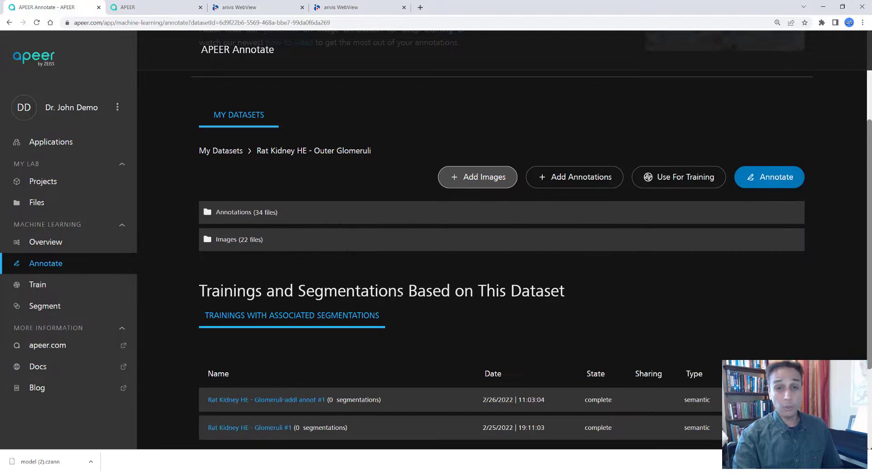
{"action": "scroll", "coordinate": [391, 296], "scroll_direction": "down", "scroll_amount": 3}
{"action": "left_click", "coordinate": [283, 268]}
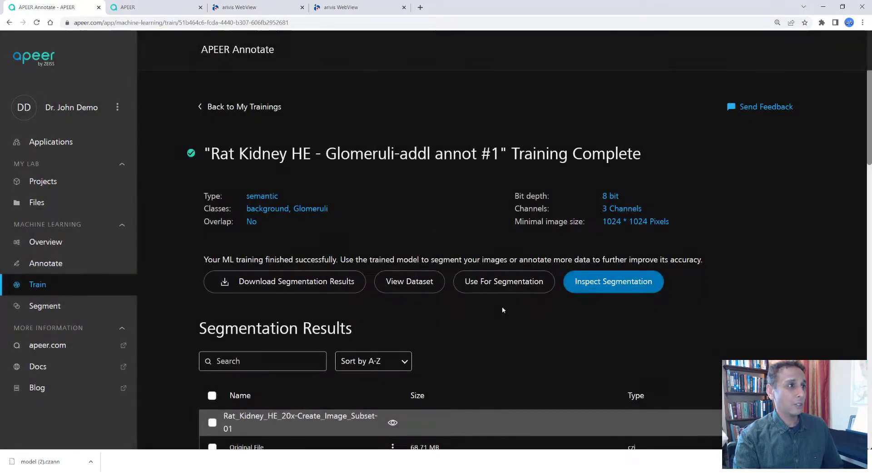
{"action": "scroll", "coordinate": [503, 310], "scroll_direction": "down", "scroll_amount": 15}
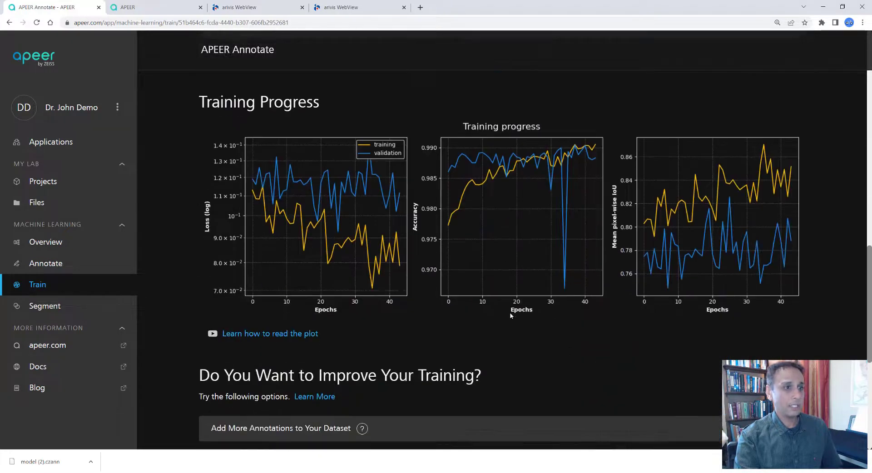
{"action": "scroll", "coordinate": [511, 316], "scroll_direction": "down", "scroll_amount": 7}
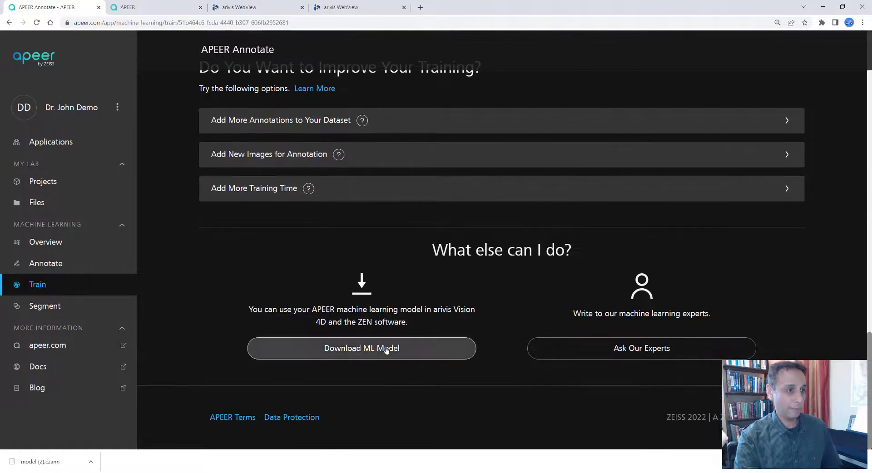
{"action": "left_click", "coordinate": [386, 349]}
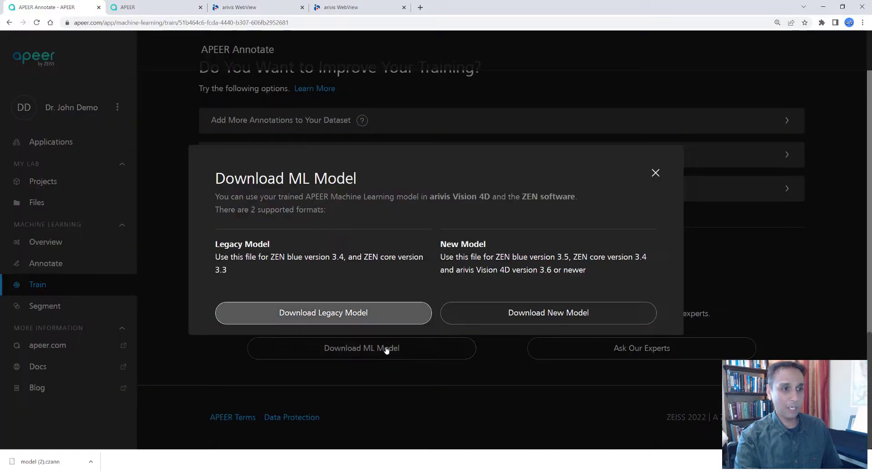
{"action": "left_click", "coordinate": [545, 320]}
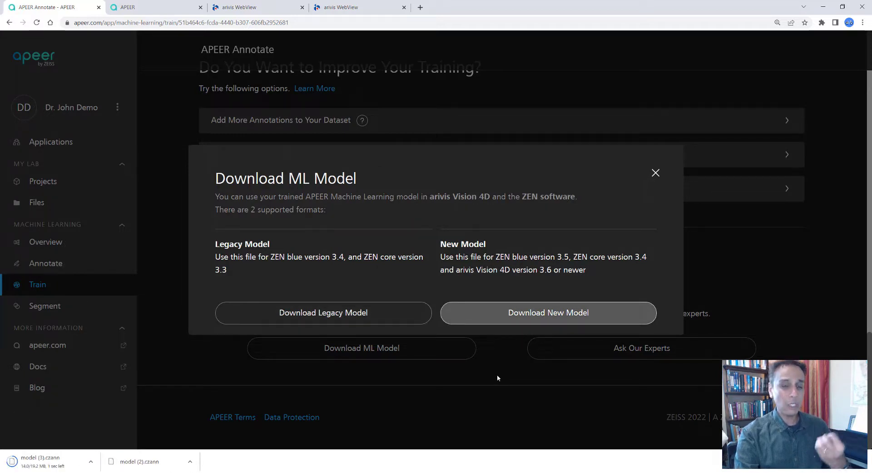
Launch ZEN 3.5 blue edition in image processing mode and select the Glomeruli and nuclei .czann files
{"action": "key", "text": "super"}
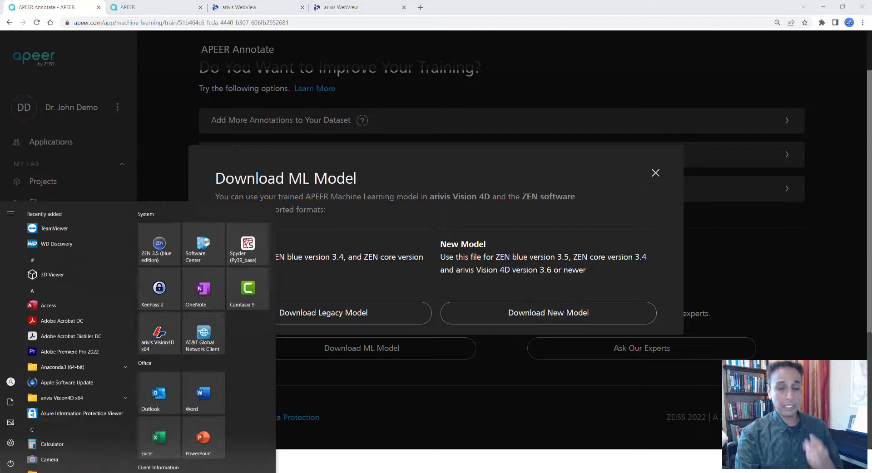
{"action": "left_click", "coordinate": [163, 242]}
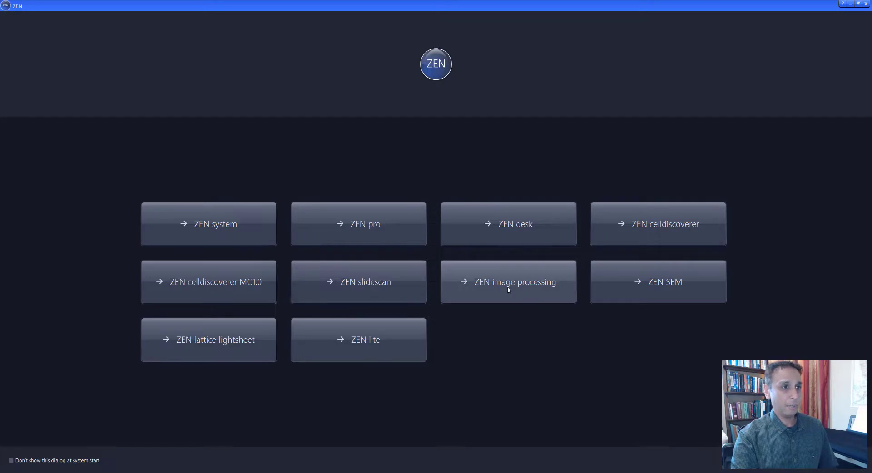
{"action": "left_click", "coordinate": [508, 290]}
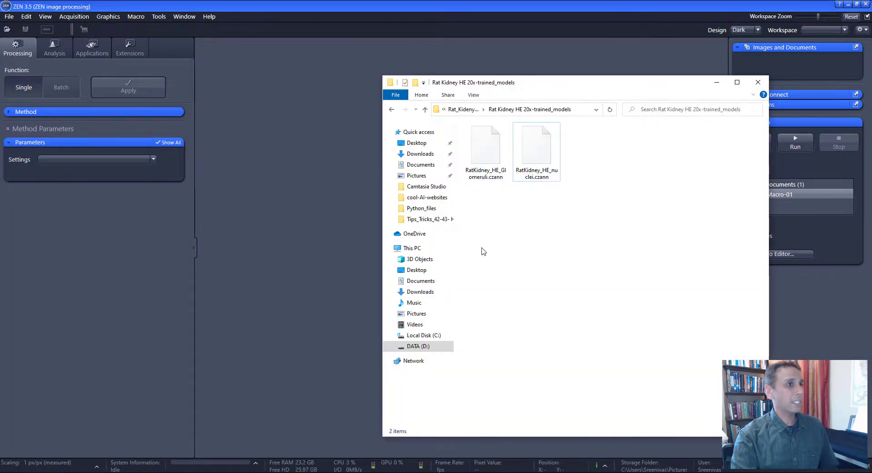
{"action": "left_click", "coordinate": [485, 174]}
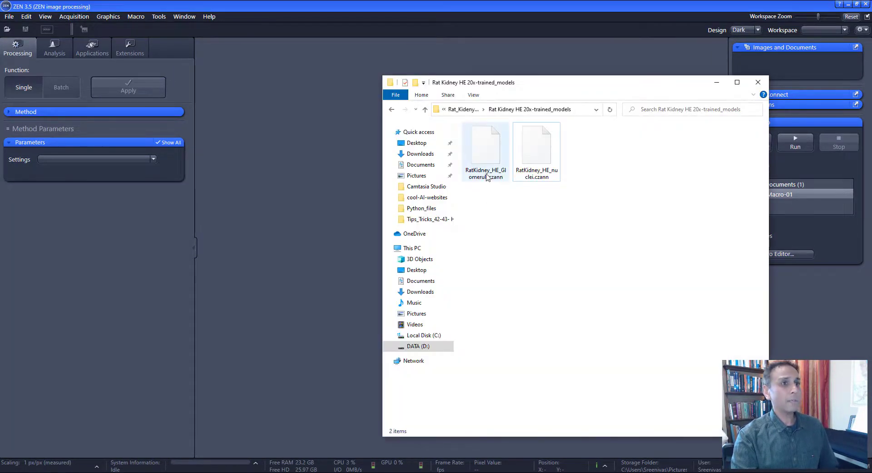
{"action": "left_click", "coordinate": [532, 177]}
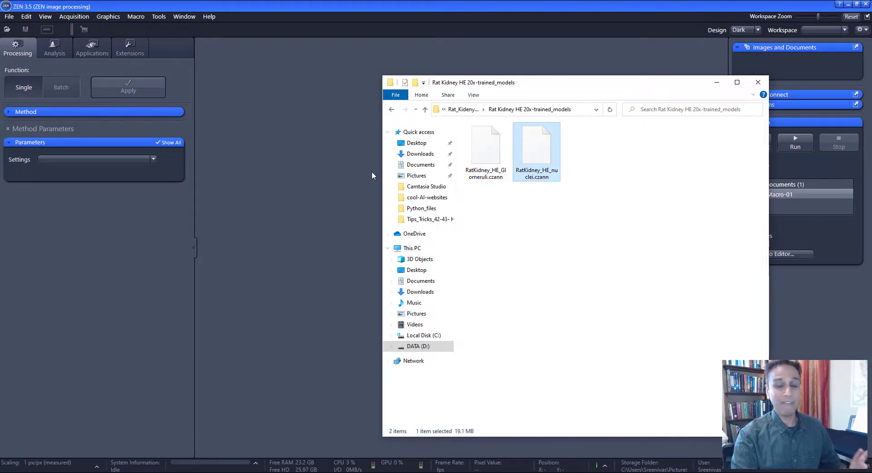
Import RatKidney_HE_Glomeruli.czann from D:\demo_data\Rat_Kideny_HE\trained_models into Intellesis Trainable Segmentation
{"action": "left_click", "coordinate": [55, 52]}
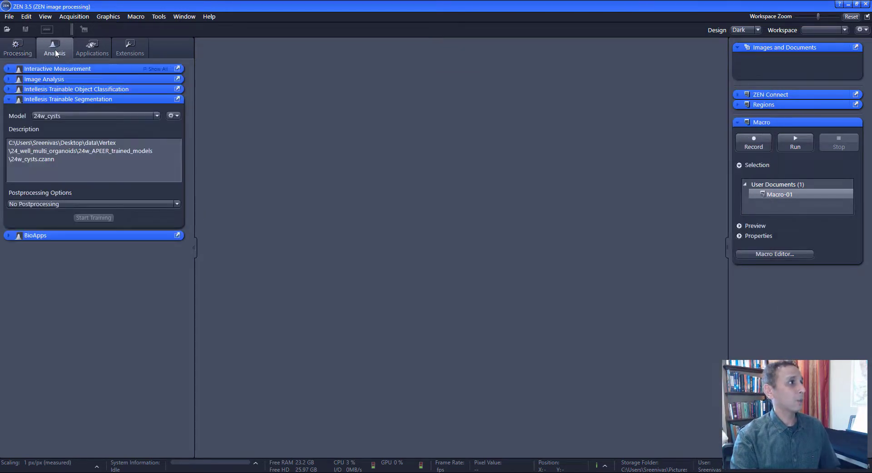
{"action": "left_click", "coordinate": [9, 100]}
{"action": "left_click", "coordinate": [50, 99]}
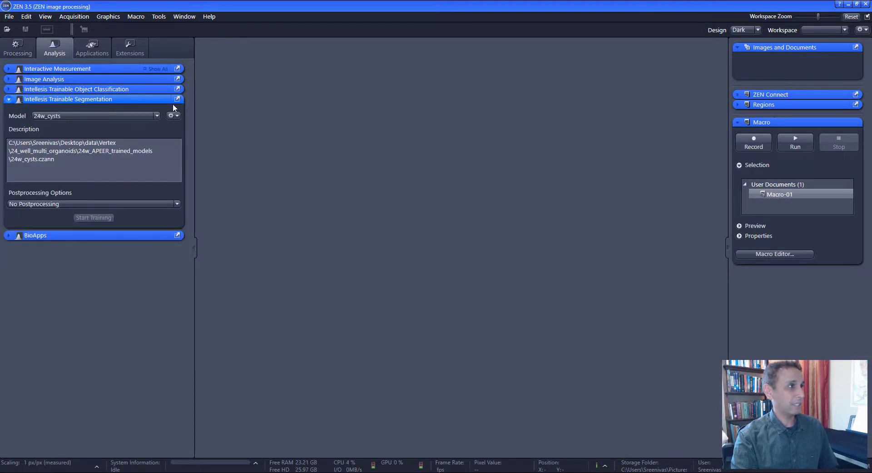
{"action": "left_click", "coordinate": [173, 115]}
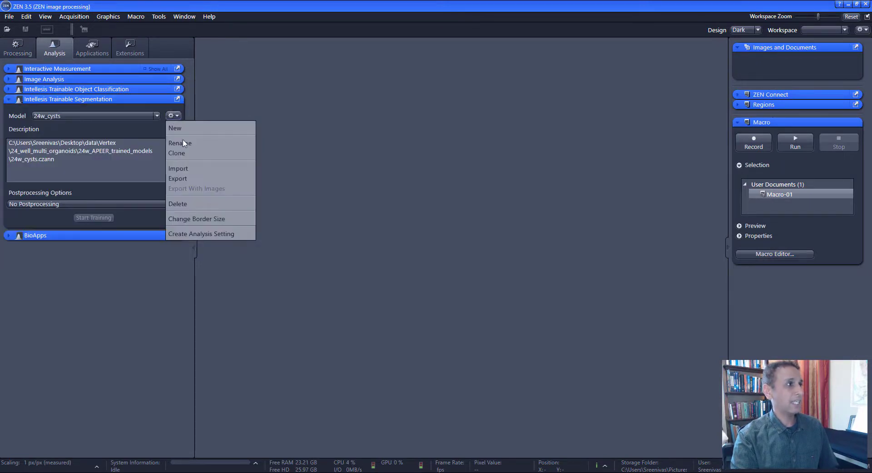
{"action": "left_click", "coordinate": [187, 171]}
{"action": "left_click", "coordinate": [350, 265]}
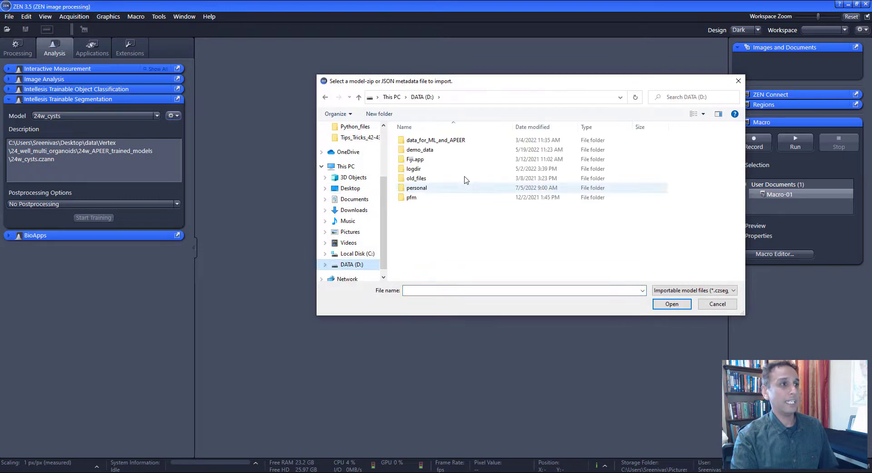
{"action": "double_click", "coordinate": [419, 149]}
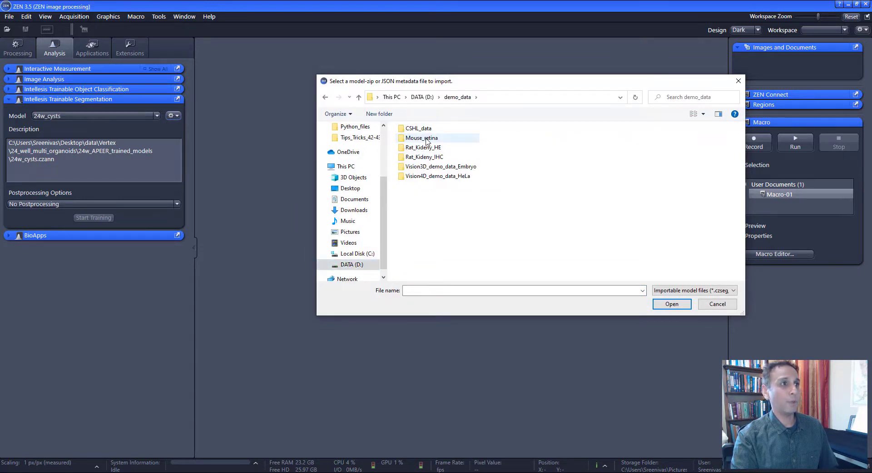
{"action": "double_click", "coordinate": [425, 148]}
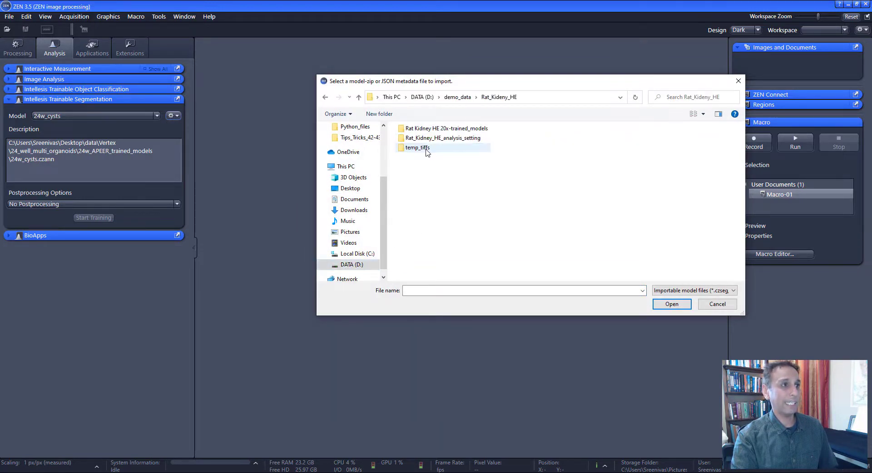
{"action": "double_click", "coordinate": [437, 130]}
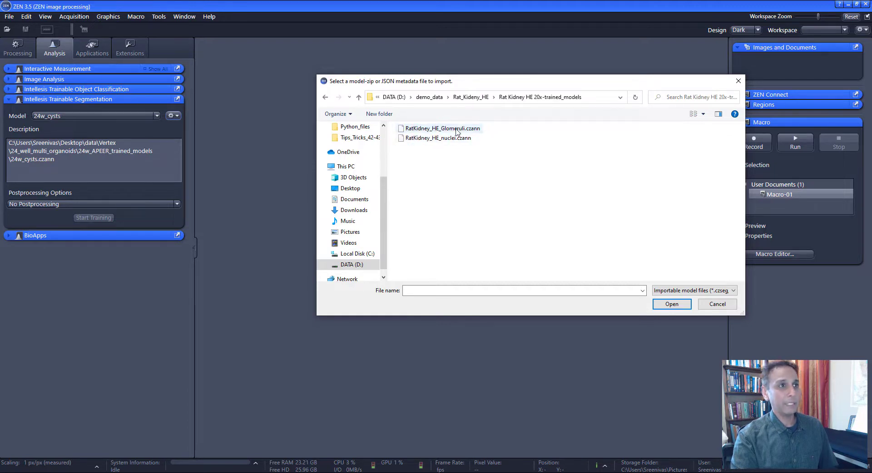
{"action": "left_click", "coordinate": [457, 130]}
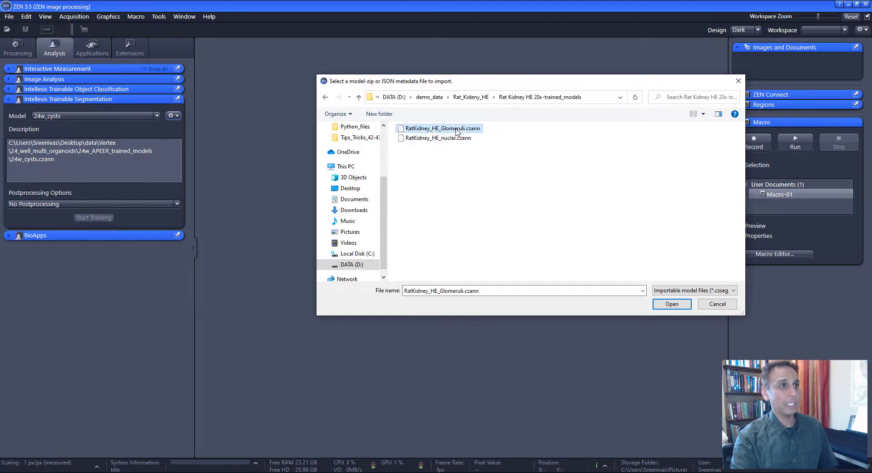
{"action": "left_click", "coordinate": [668, 304]}
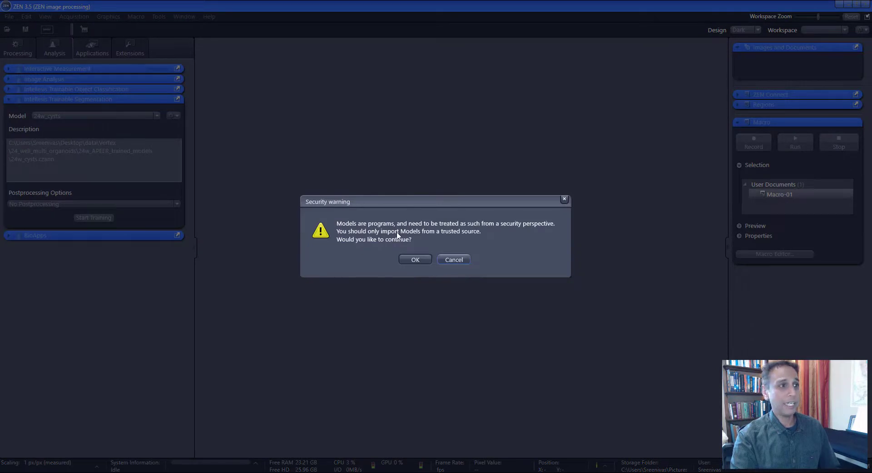
{"action": "left_click", "coordinate": [412, 259]}
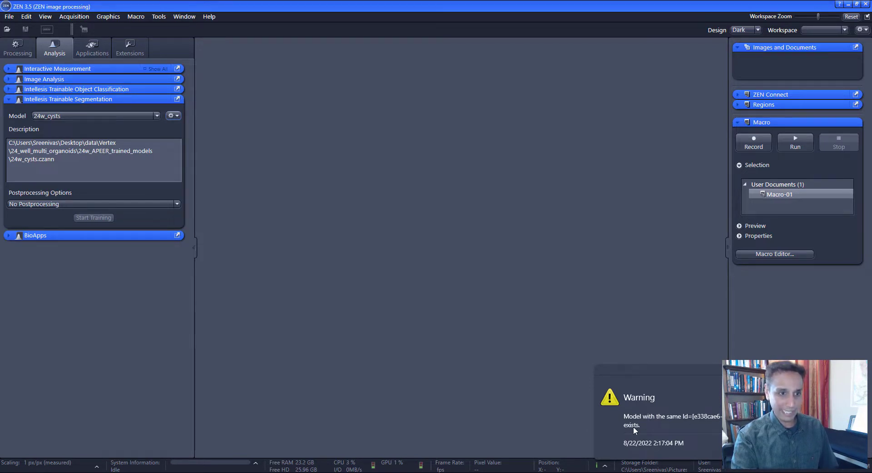
Confirm Rat-Kidney-HE-Glomeruli and Rat-Kidney-HE-Nuclei appear in the Model list, then collapse the section
{"action": "left_click", "coordinate": [105, 114]}
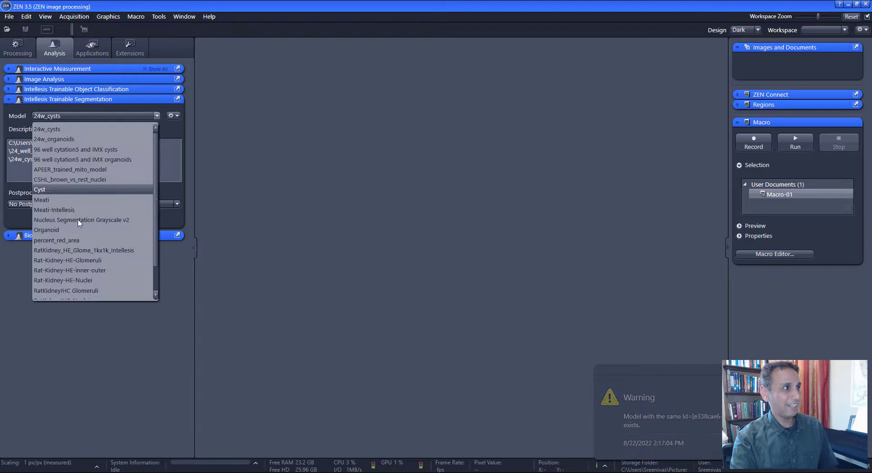
{"action": "left_click", "coordinate": [80, 262]}
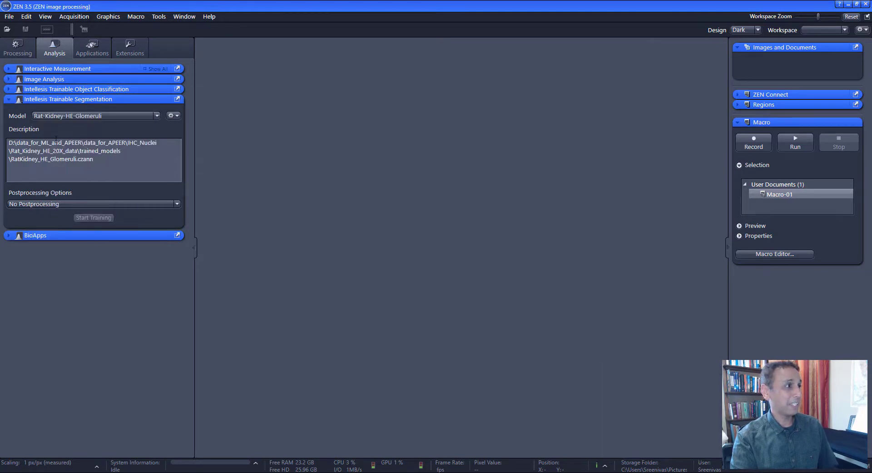
{"action": "left_click", "coordinate": [92, 116]}
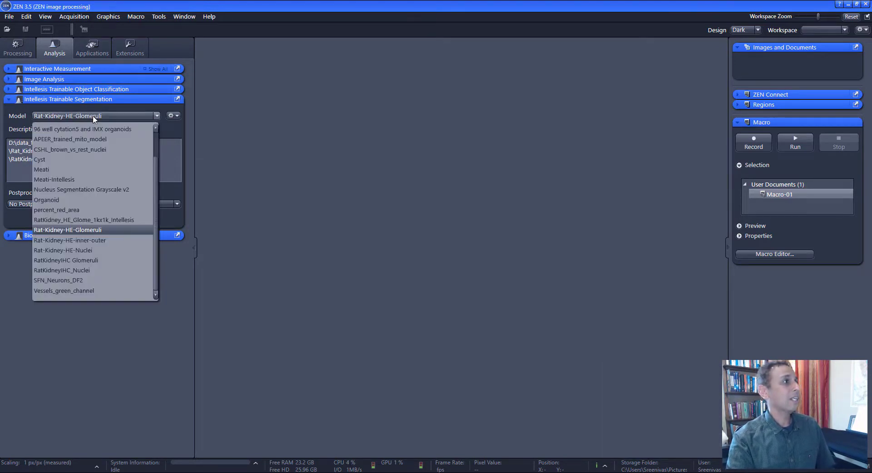
{"action": "left_click", "coordinate": [79, 250]}
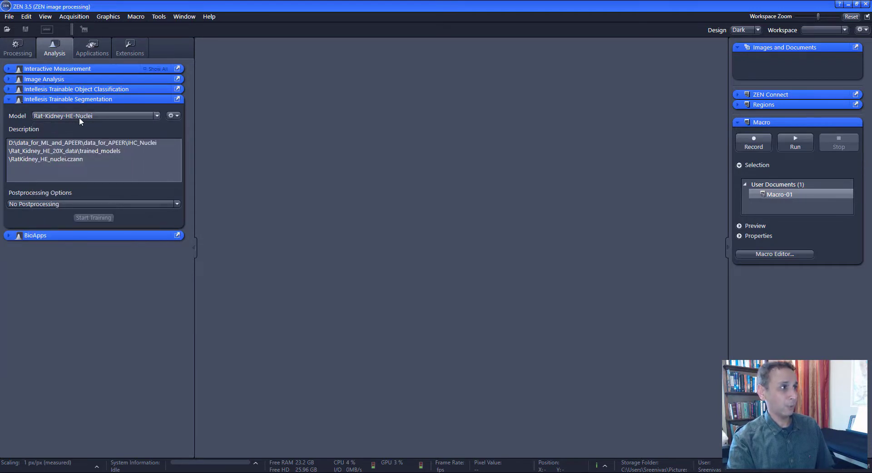
{"action": "left_click", "coordinate": [110, 116]}
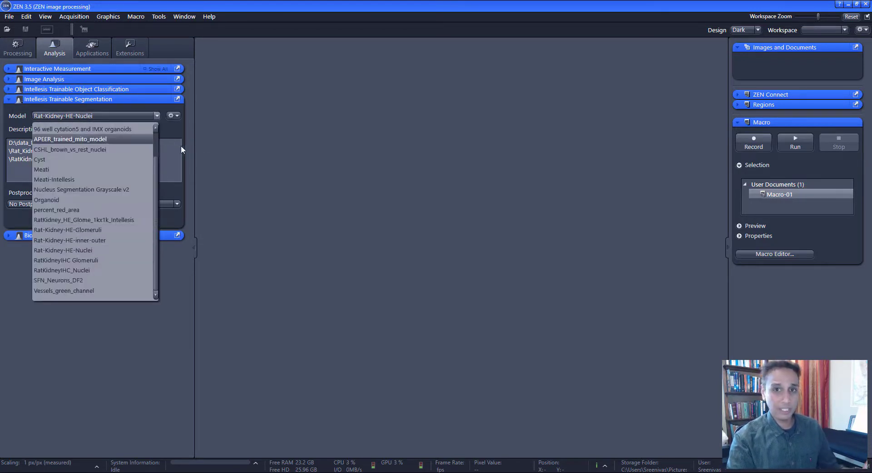
{"action": "left_click", "coordinate": [206, 155]}
{"action": "left_click", "coordinate": [11, 99]}
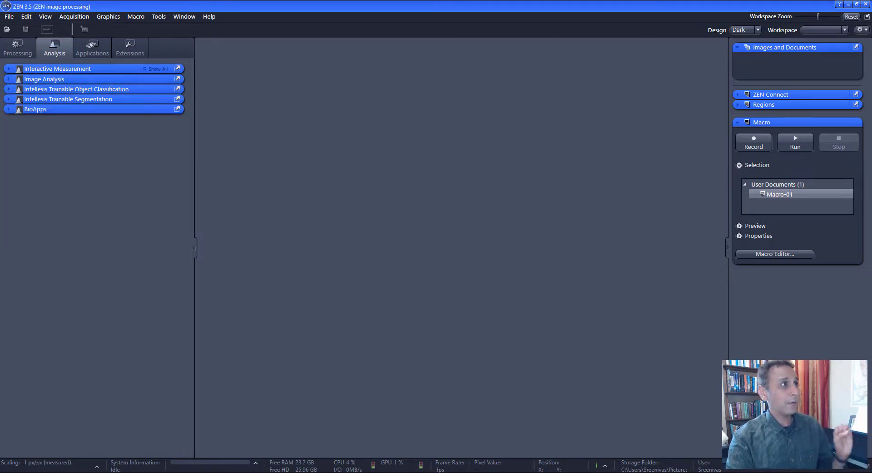
Drag Rat Kidney HE 20x-Small_region.czi from File Explorer into ZEN to open it
{"action": "key", "text": "alt+Tab"}
{"action": "left_click", "coordinate": [463, 109]}
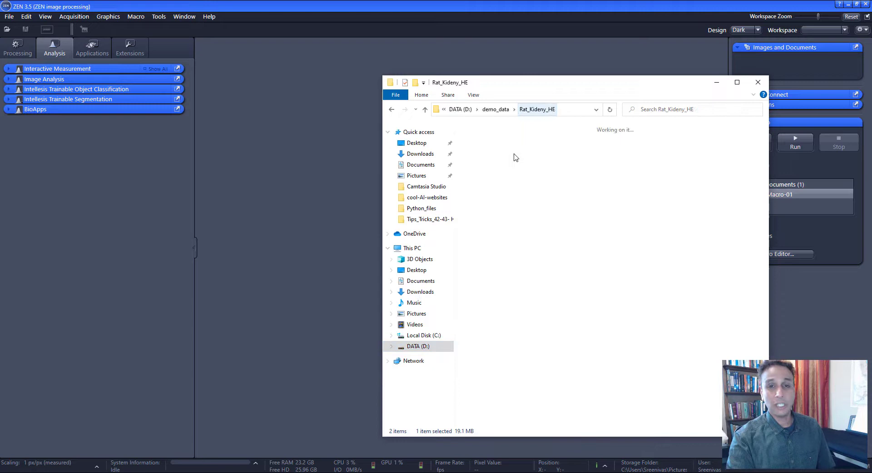
{"action": "left_click", "coordinate": [514, 156]}
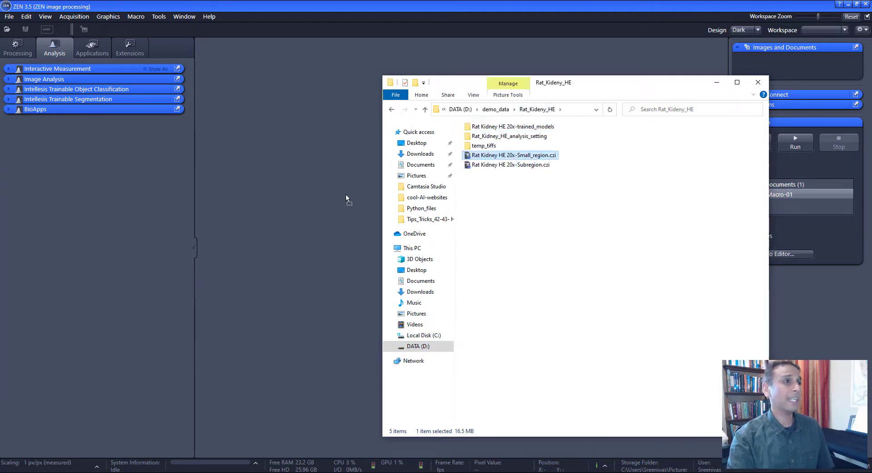
{"action": "left_click_drag", "start_coordinate": [346, 195], "coordinate": [347, 194]}
{"action": "left_click", "coordinate": [278, 231]}
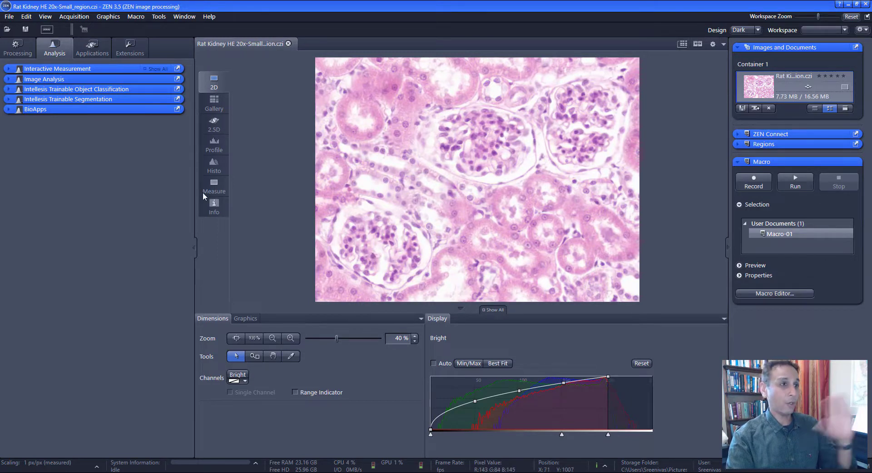
Create and save a new image analysis setting named Tutorial-Rat-Kidney
{"action": "left_click", "coordinate": [9, 79]}
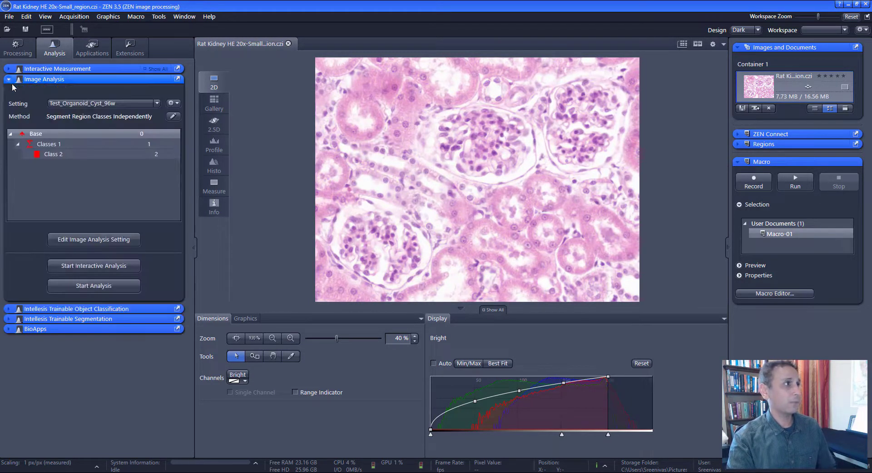
{"action": "left_click", "coordinate": [172, 103]}
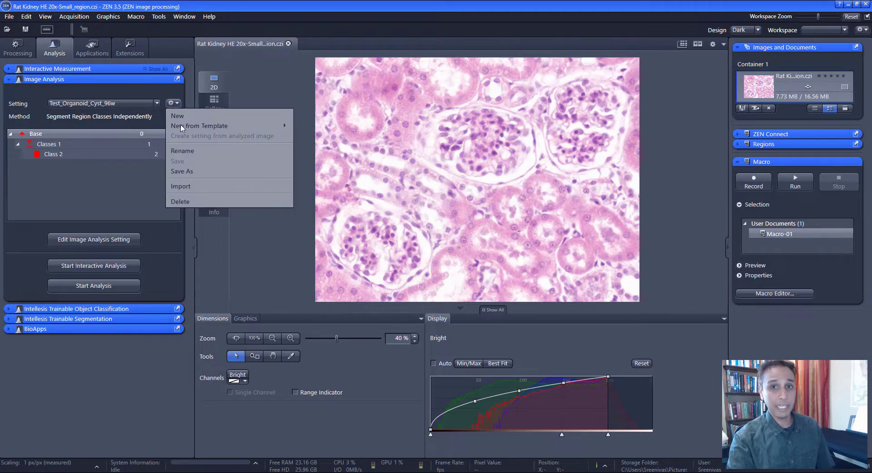
{"action": "left_click", "coordinate": [182, 116]}
{"action": "type", "text": "T"}
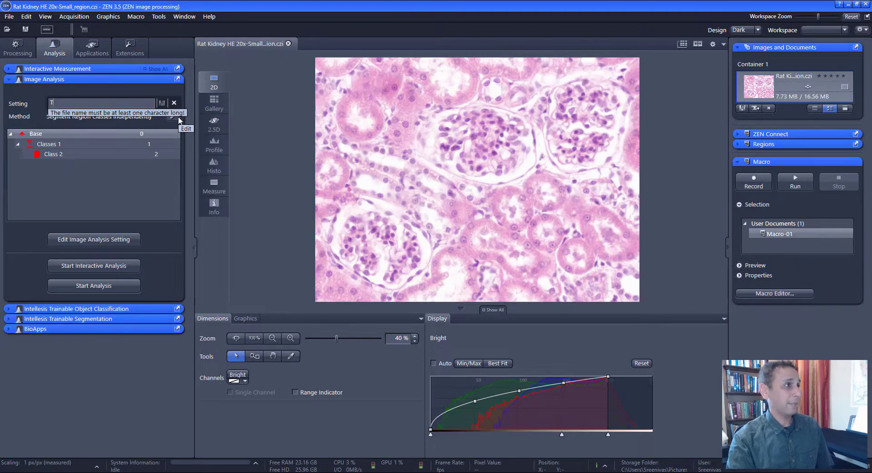
{"action": "type", "text": "utorial-"}
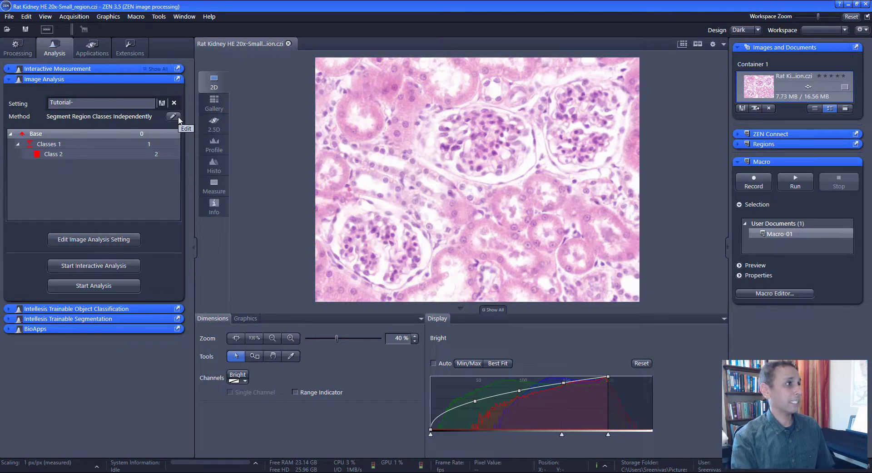
{"action": "type", "text": "Rat-Kid"}
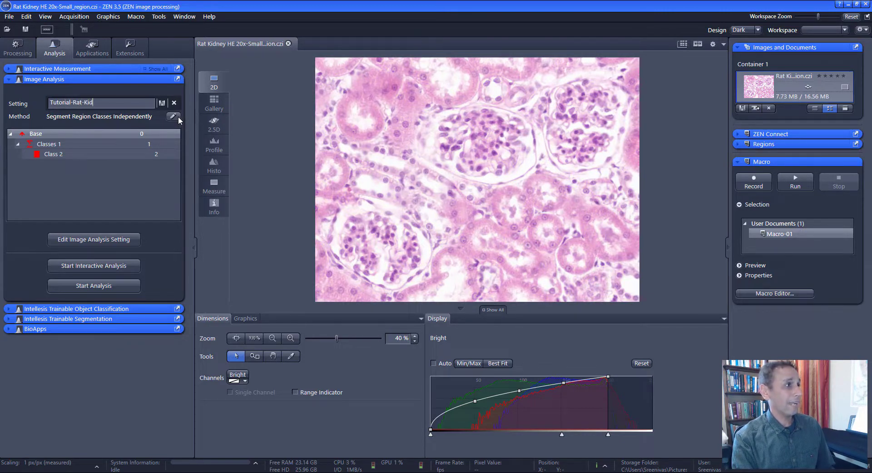
{"action": "type", "text": "ney"}
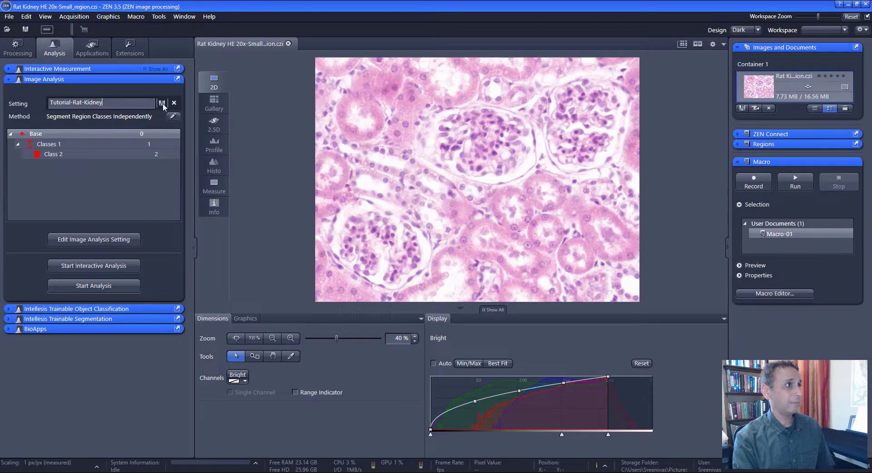
{"action": "left_click", "coordinate": [162, 103]}
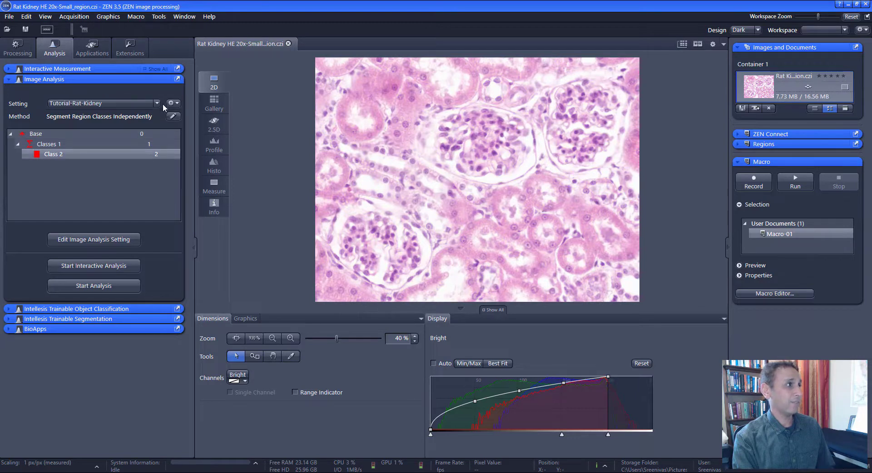
{"action": "left_click", "coordinate": [58, 145]}
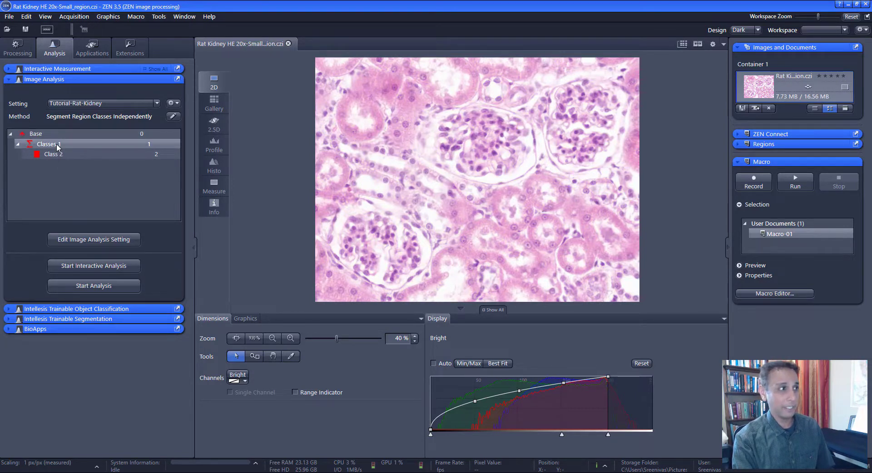
Rename the first class to Glomerulus and its class group to Glomeruli
{"action": "left_click", "coordinate": [88, 240]}
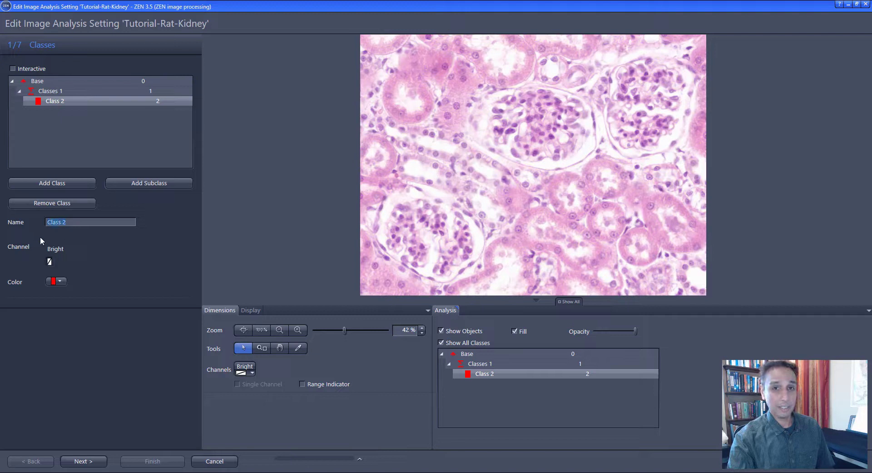
{"action": "type", "text": "Glomerulus"}
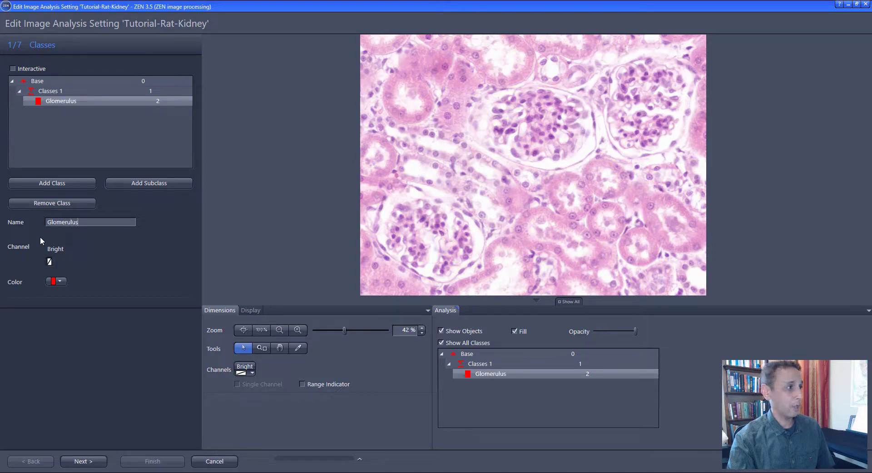
{"action": "left_click", "coordinate": [61, 92]}
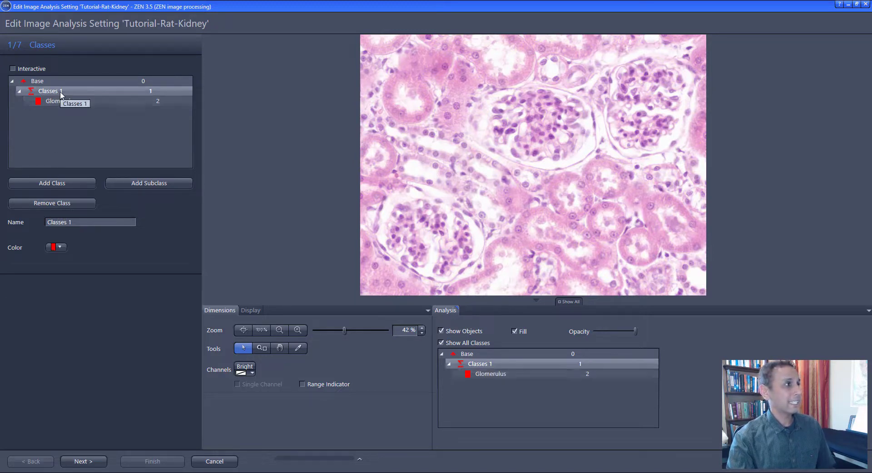
{"action": "left_click_drag", "start_coordinate": [91, 223], "coordinate": [25, 225]}
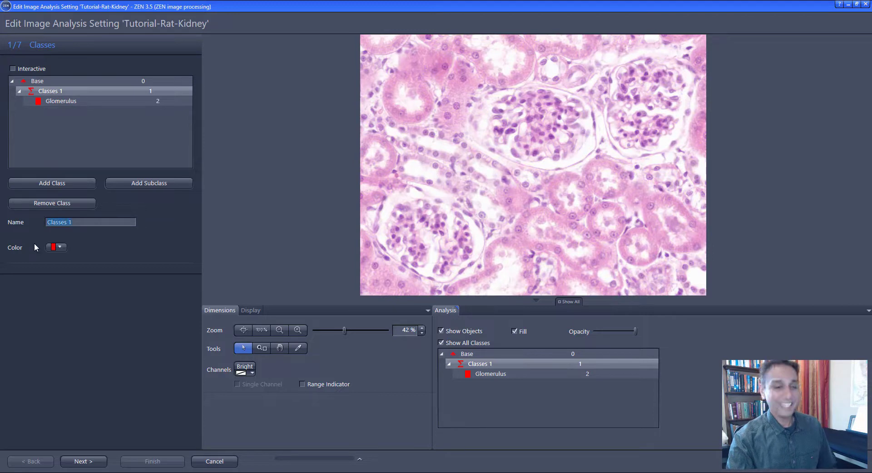
{"action": "type", "text": "Glomeruli"}
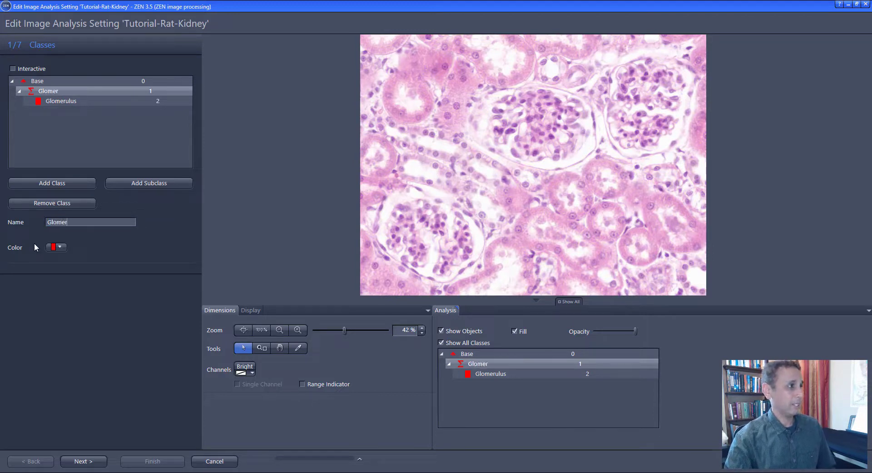
{"action": "left_click", "coordinate": [67, 102]}
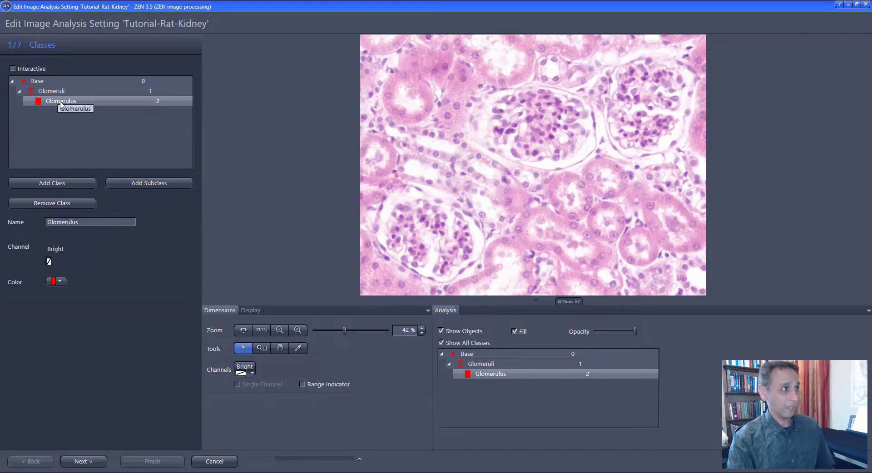
Add a subclass group under Glomerulus, remove the stray group, and name the child class Nucleus
{"action": "left_click", "coordinate": [60, 182]}
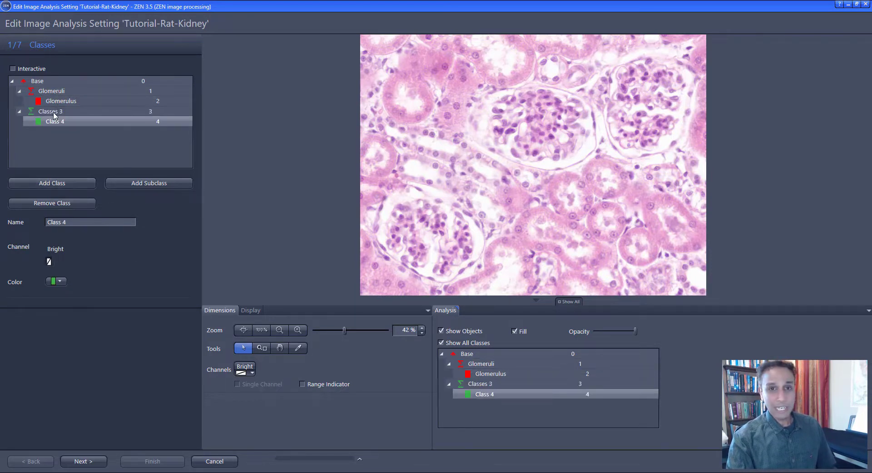
{"action": "left_click", "coordinate": [49, 111]}
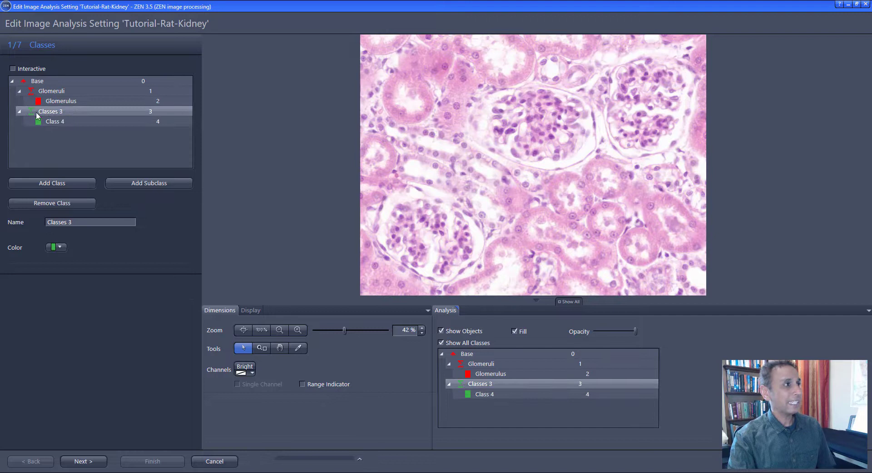
{"action": "left_click", "coordinate": [49, 203]}
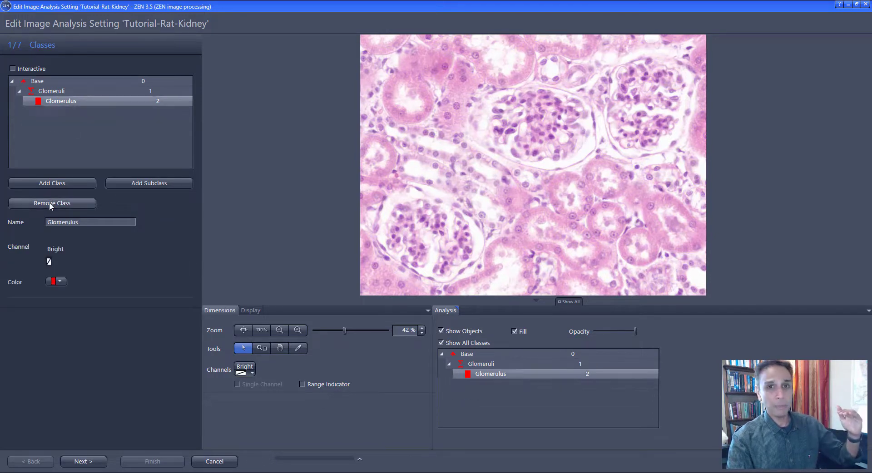
{"action": "left_click", "coordinate": [136, 184]}
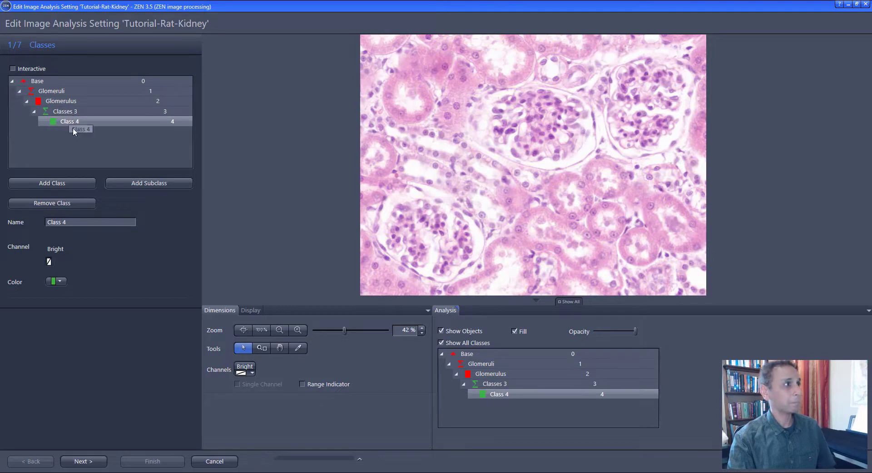
{"action": "type", "text": "N"}
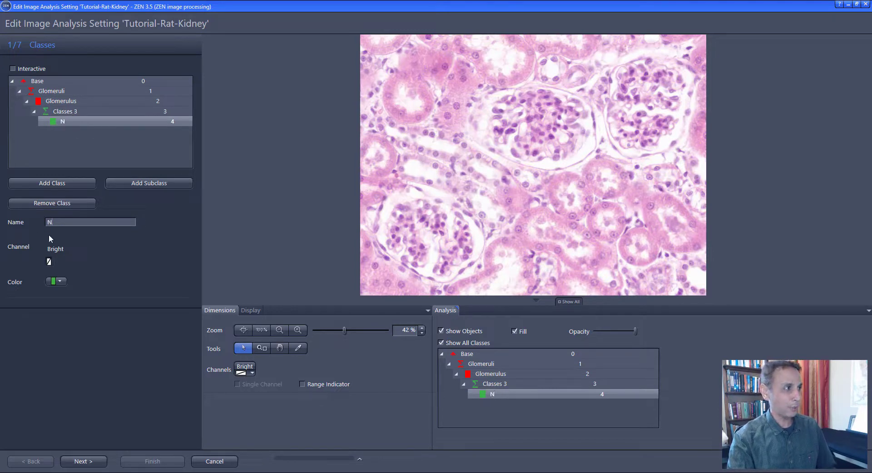
{"action": "type", "text": "uclei"}
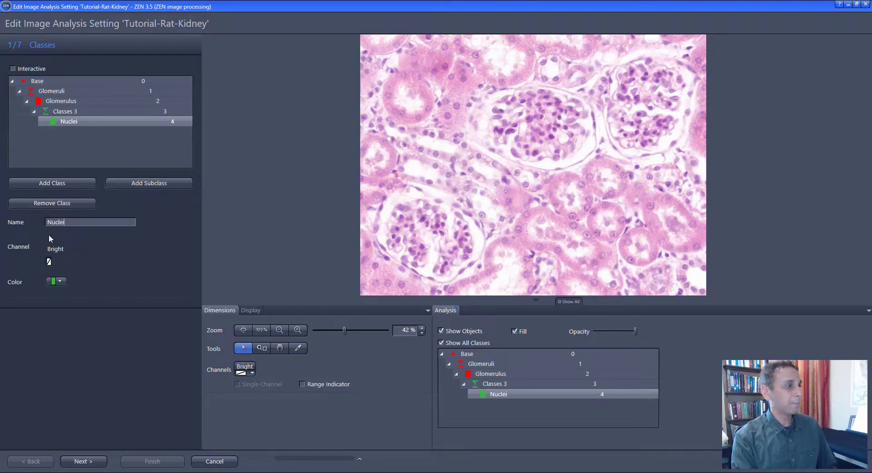
{"action": "left_click", "coordinate": [69, 114]}
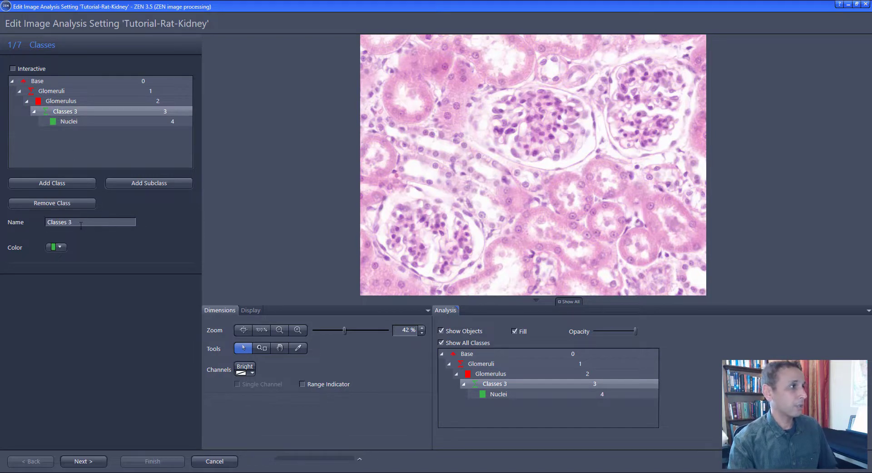
{"action": "left_click_drag", "start_coordinate": [81, 226], "coordinate": [41, 227]}
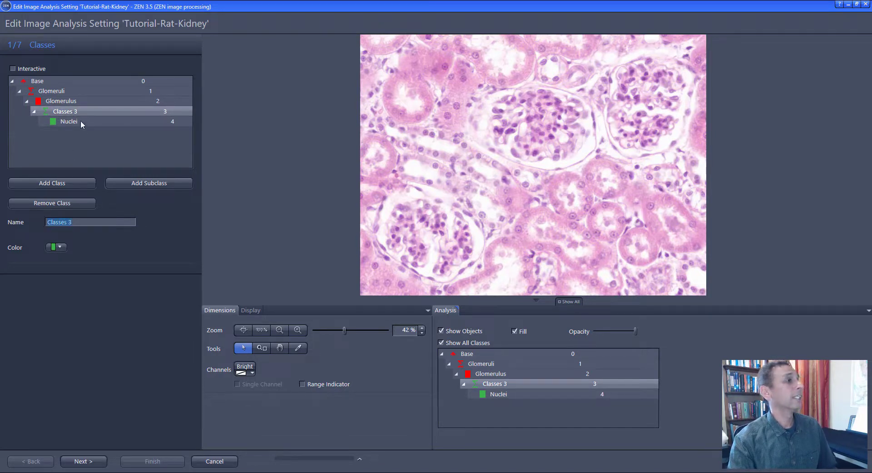
{"action": "left_click", "coordinate": [69, 122]}
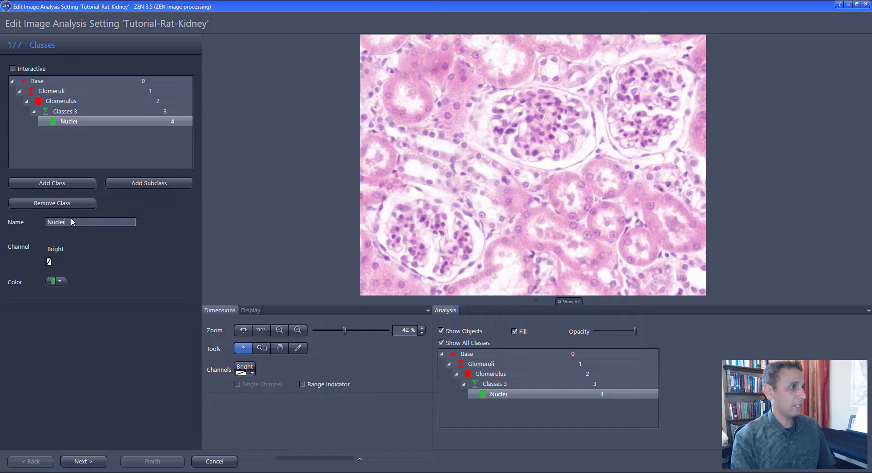
{"action": "key", "text": "BackSpace"}
{"action": "type", "text": "us"}
Rename the Classes 3 group to Nuclei
{"action": "left_click", "coordinate": [74, 114]}
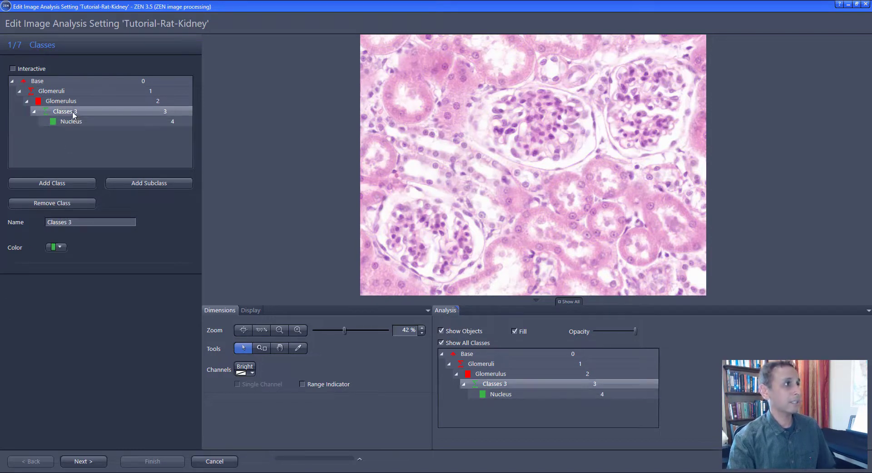
{"action": "left_click_drag", "start_coordinate": [91, 223], "coordinate": [19, 234]}
{"action": "type", "text": "N"}
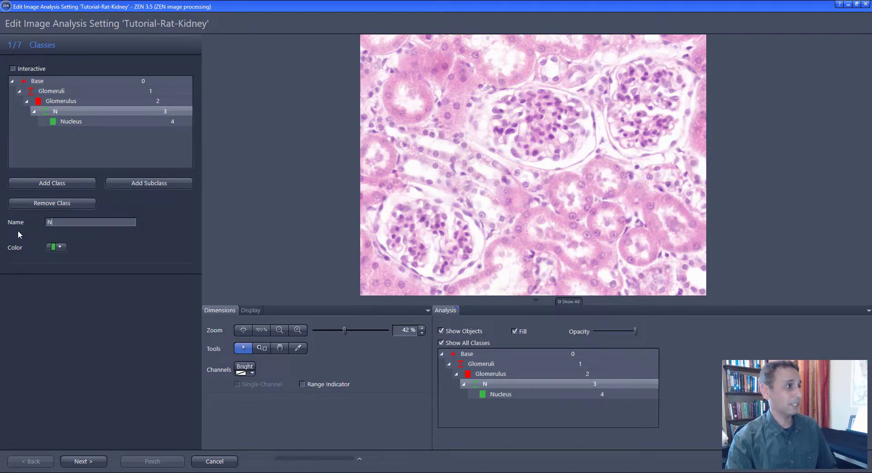
{"action": "type", "text": "uclei"}
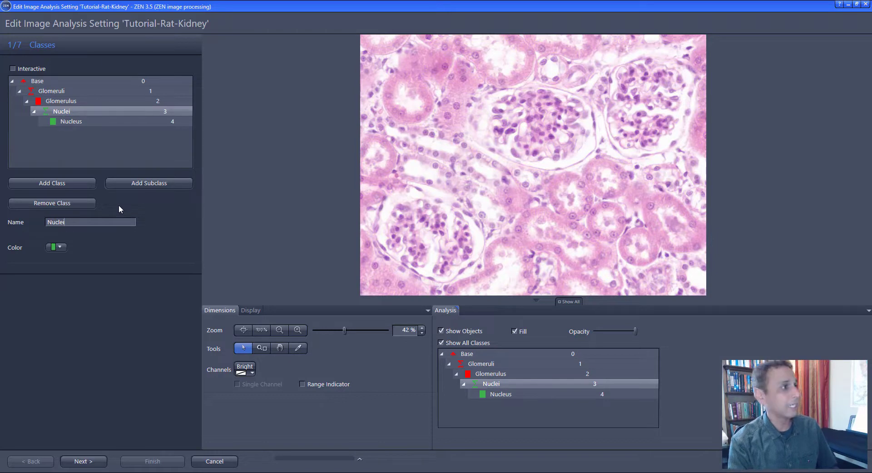
{"action": "left_click", "coordinate": [74, 123]}
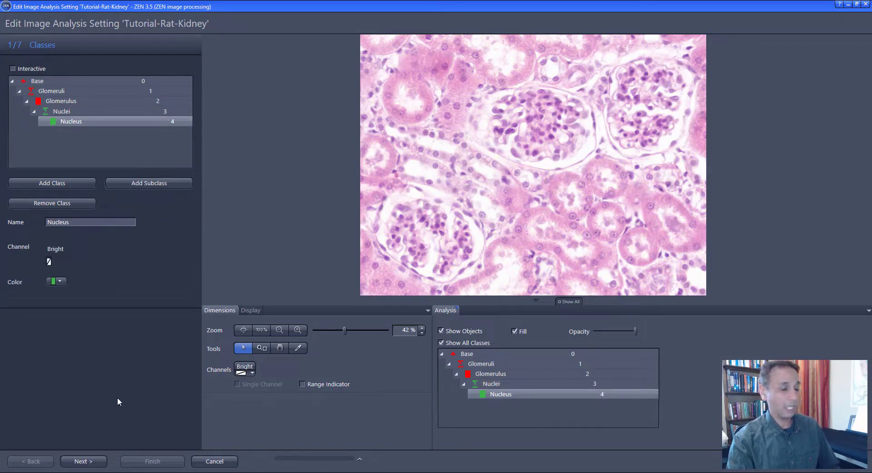
At Automatic Segmentation, set the Glomerulus class to use the Intellesis Trainable Class Segmenter
{"action": "left_click", "coordinate": [81, 462]}
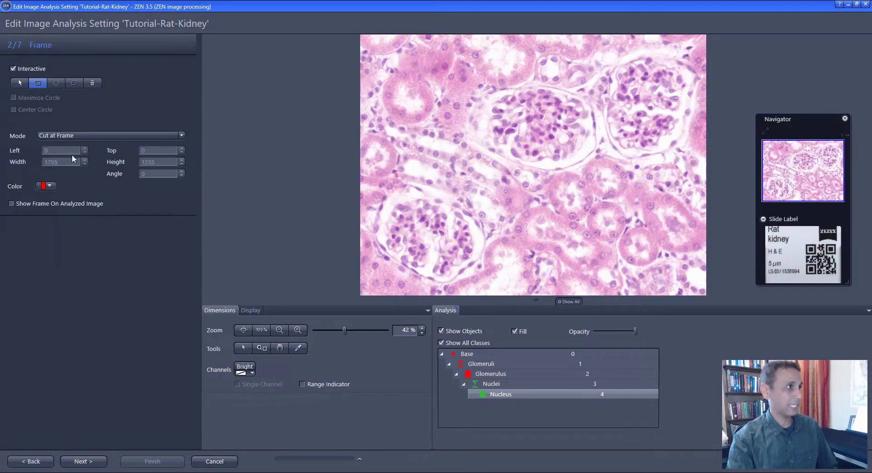
{"action": "left_click", "coordinate": [80, 462]}
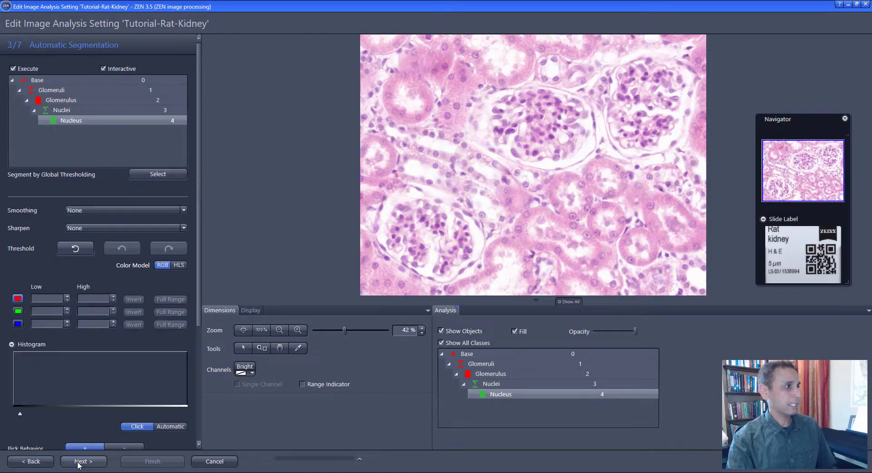
{"action": "left_click", "coordinate": [76, 102]}
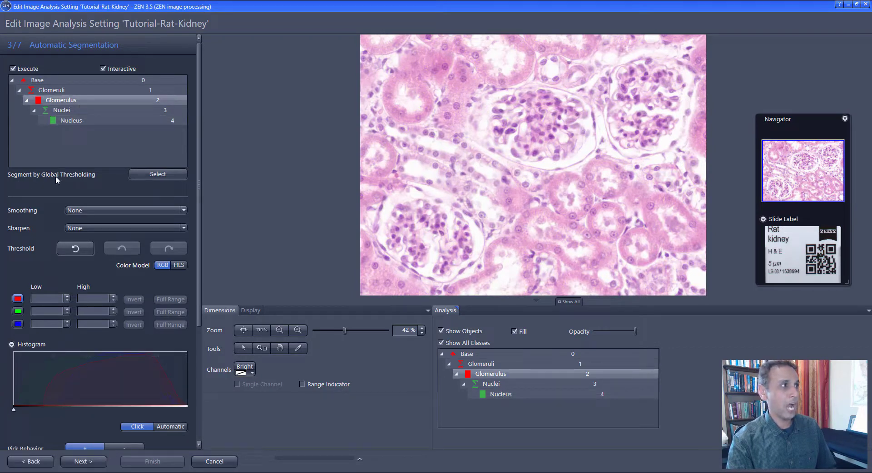
{"action": "left_click", "coordinate": [165, 175]}
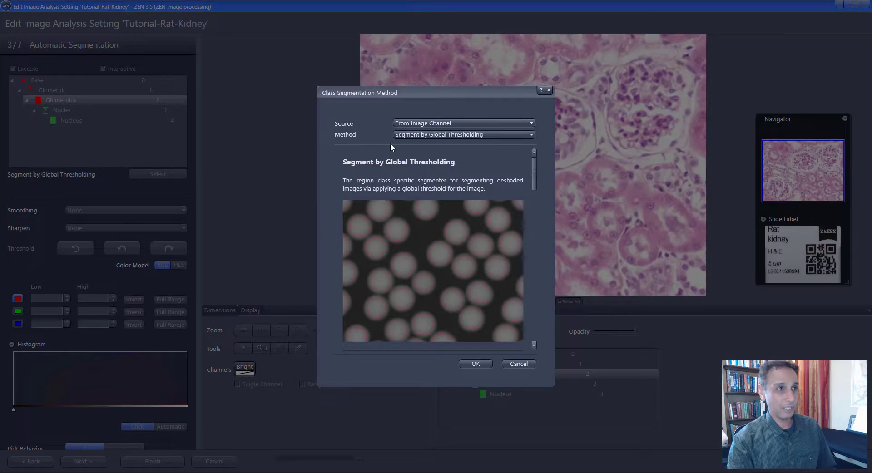
{"action": "left_click", "coordinate": [448, 134]}
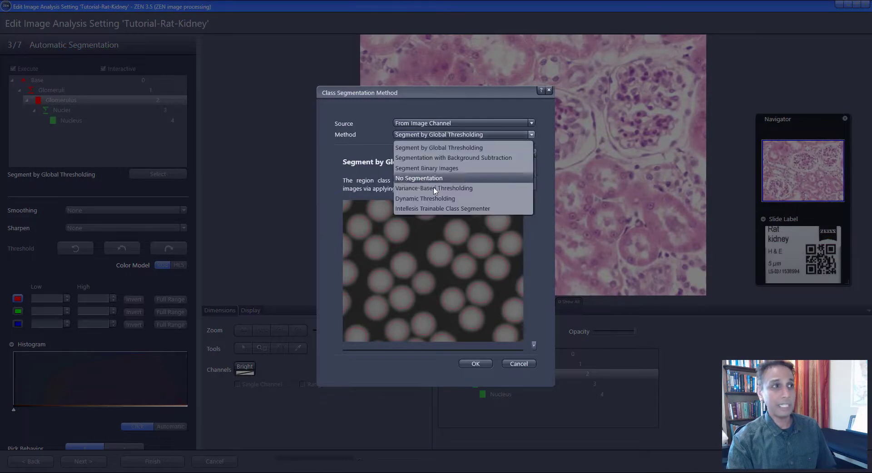
{"action": "left_click", "coordinate": [457, 210]}
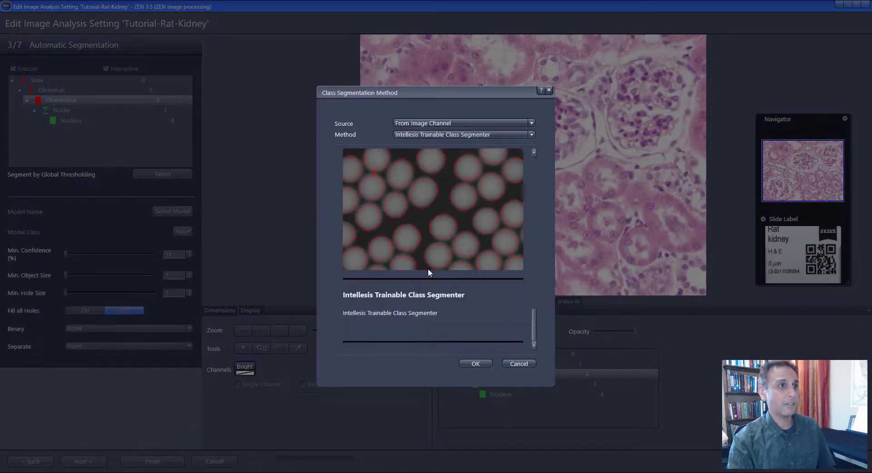
{"action": "left_click", "coordinate": [473, 364]}
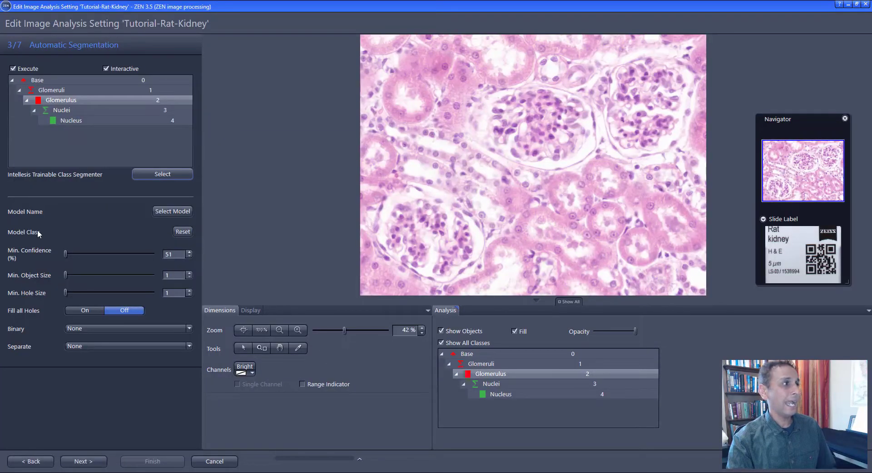
Select model Rat-Kidney-HE-Glomeruli with model class Glomeruli for the segmenter
{"action": "left_click", "coordinate": [172, 212]}
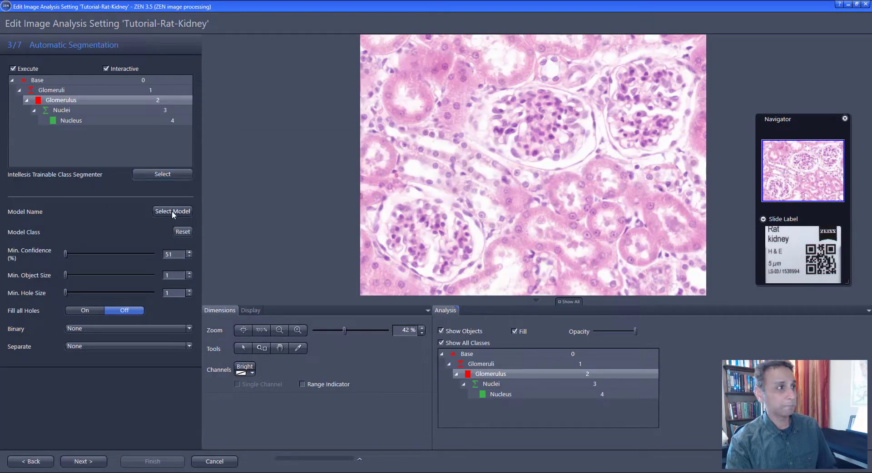
{"action": "left_click", "coordinate": [422, 223]}
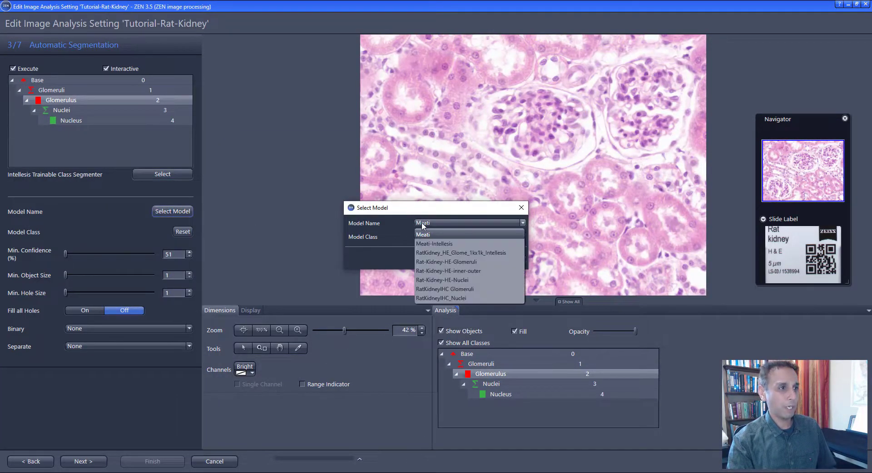
{"action": "left_click", "coordinate": [440, 263]}
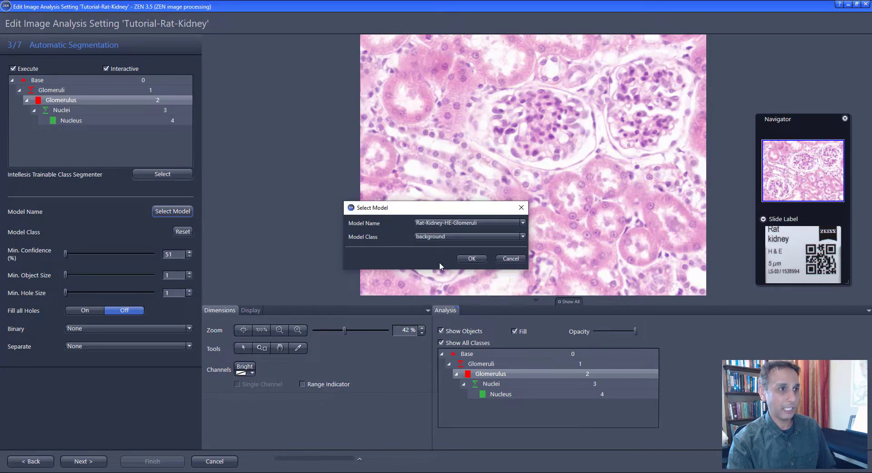
{"action": "left_click", "coordinate": [453, 238]}
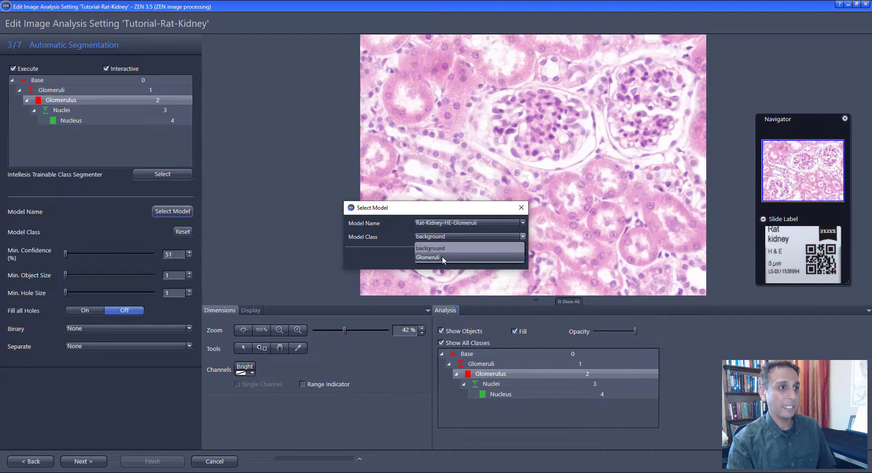
{"action": "left_click", "coordinate": [443, 257]}
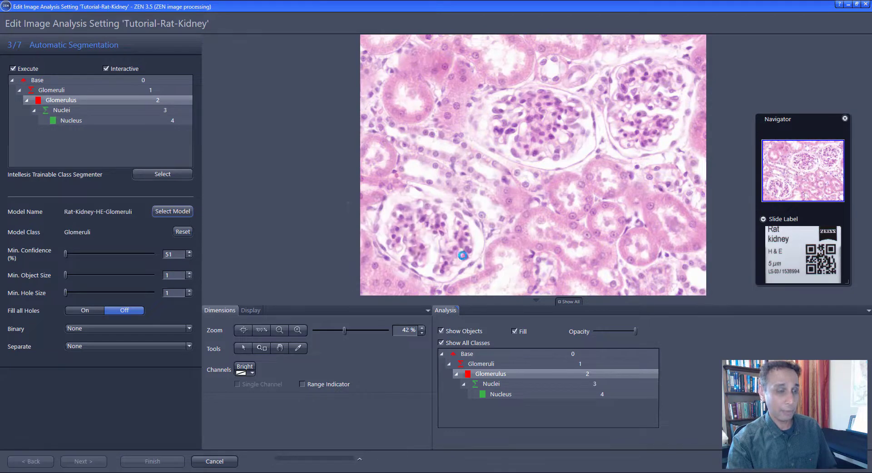
Confirm the glomerulus model, check the three red masks, and raise Min. Object Size to 20
{"action": "left_click", "coordinate": [463, 260]}
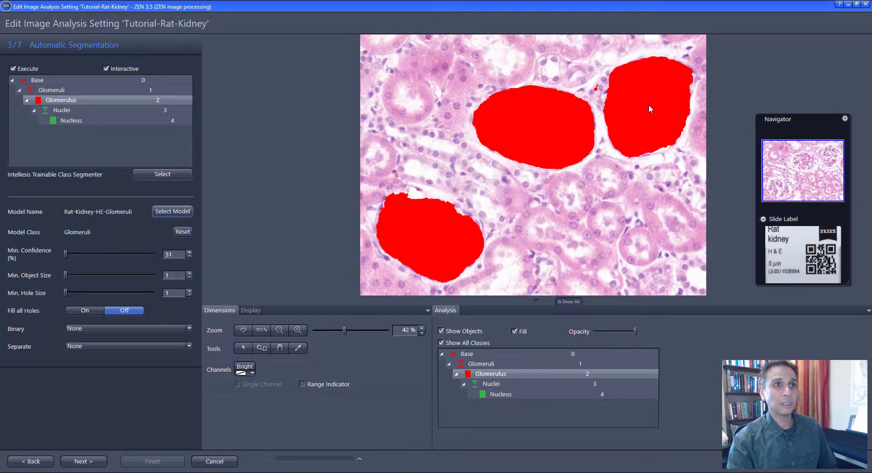
{"action": "scroll", "coordinate": [631, 115], "scroll_direction": "up", "scroll_amount": 5}
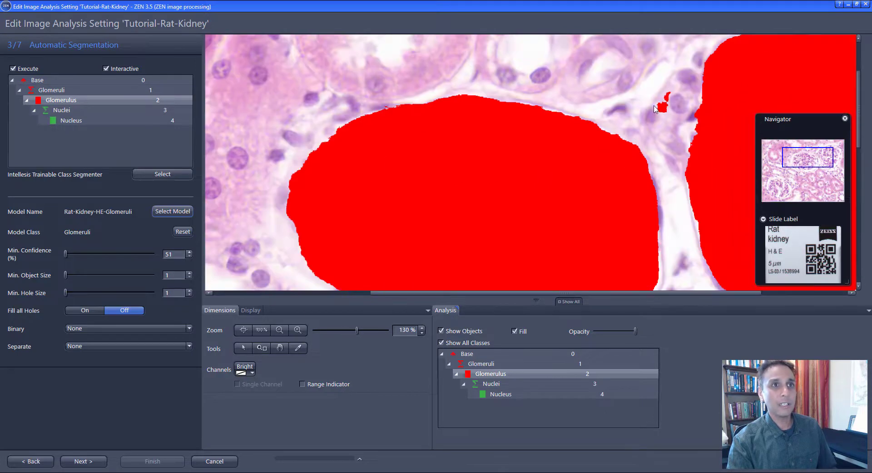
{"action": "scroll", "coordinate": [662, 98], "scroll_direction": "down", "scroll_amount": 4}
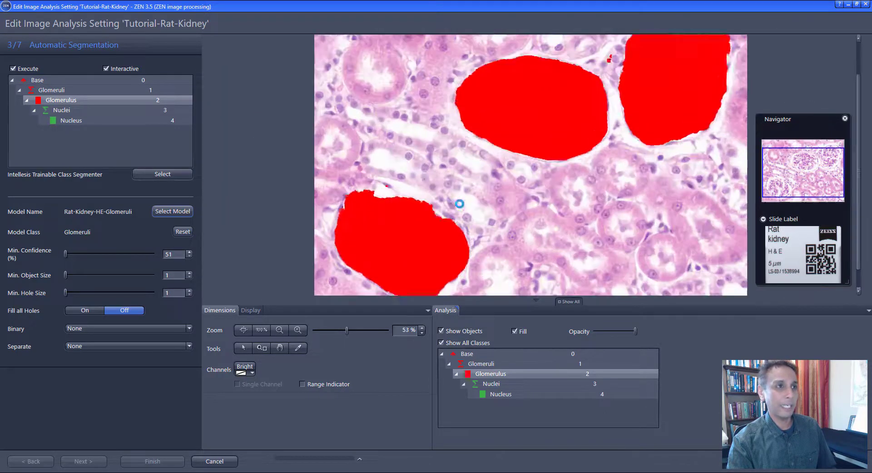
{"action": "scroll", "coordinate": [384, 175], "scroll_direction": "up", "scroll_amount": 4}
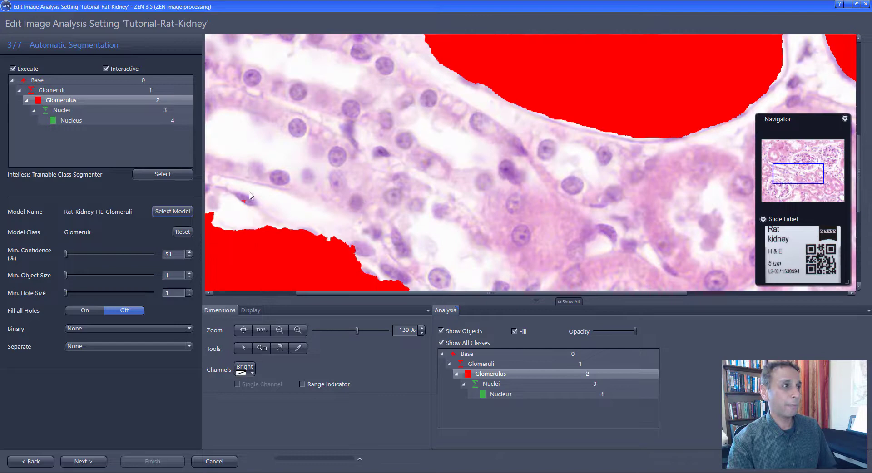
{"action": "scroll", "coordinate": [341, 160], "scroll_direction": "down", "scroll_amount": 5}
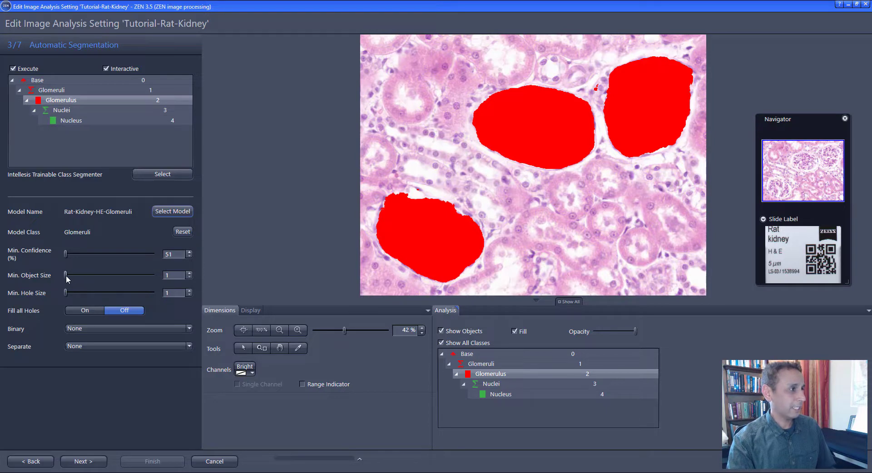
{"action": "left_click_drag", "start_coordinate": [66, 275], "coordinate": [72, 276]}
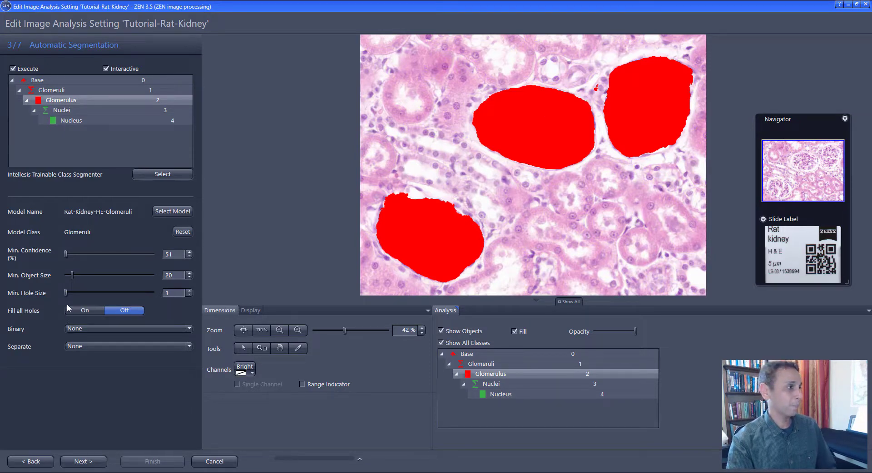
Set the Nucleus class segmentation method to Intellesis Trainable Class Segmenter
{"action": "left_click", "coordinate": [85, 121]}
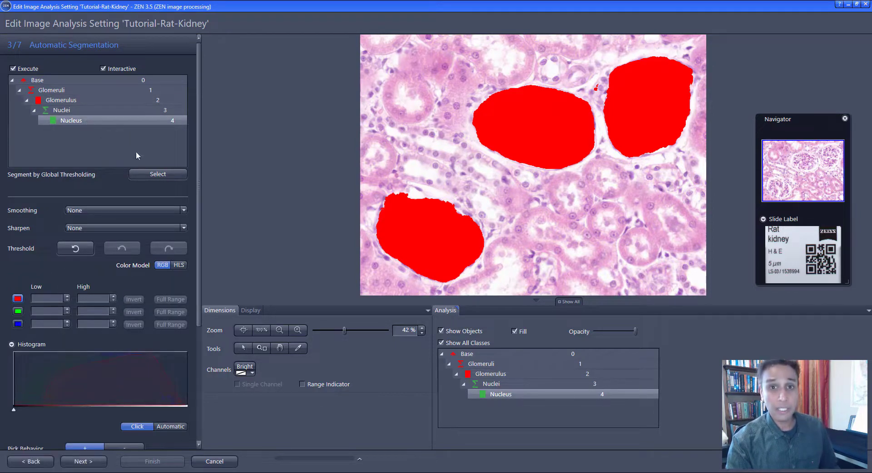
{"action": "left_click", "coordinate": [154, 175]}
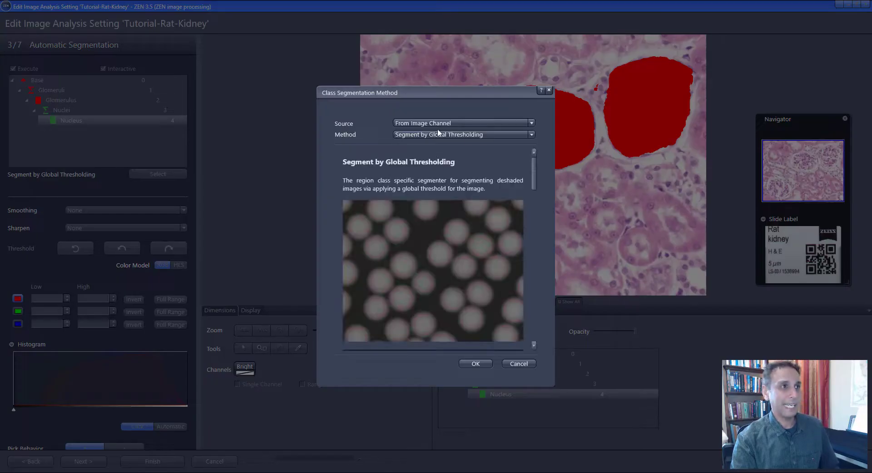
{"action": "left_click", "coordinate": [438, 134]}
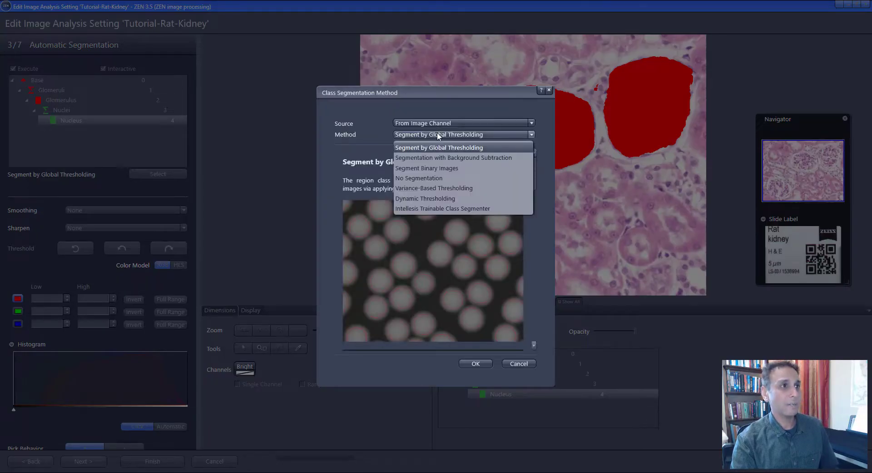
{"action": "left_click", "coordinate": [432, 208]}
{"action": "left_click", "coordinate": [476, 364]}
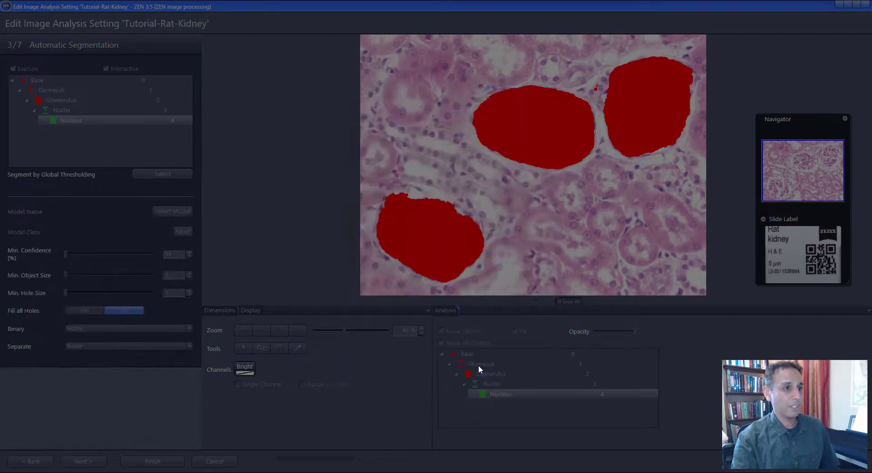
Select the Rat-Kidney-HE-Nuclei model with its Nuclei class for the segmenter
{"action": "left_click", "coordinate": [173, 211]}
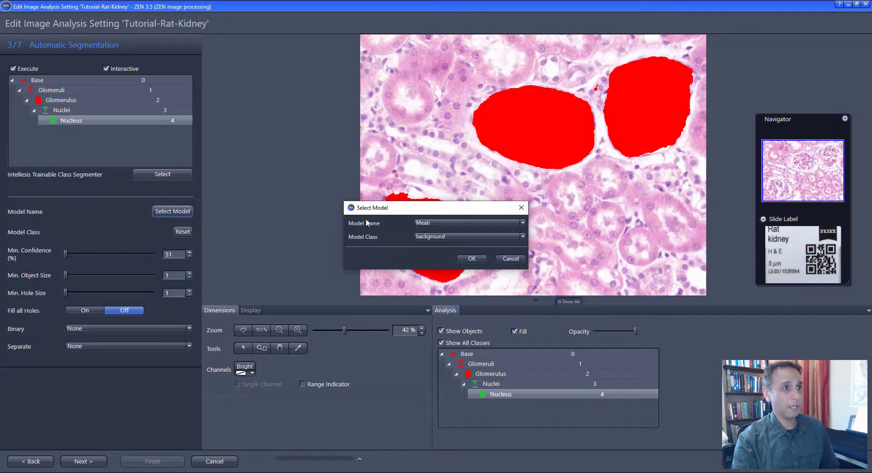
{"action": "left_click", "coordinate": [444, 223]}
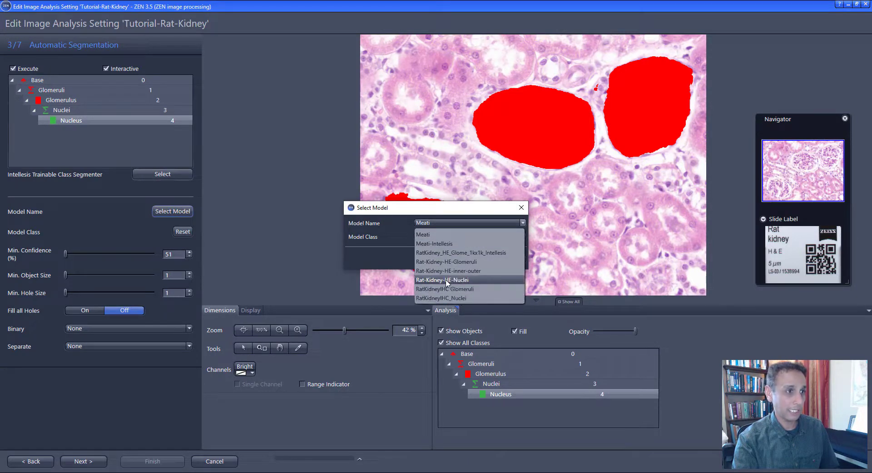
{"action": "left_click", "coordinate": [446, 281]}
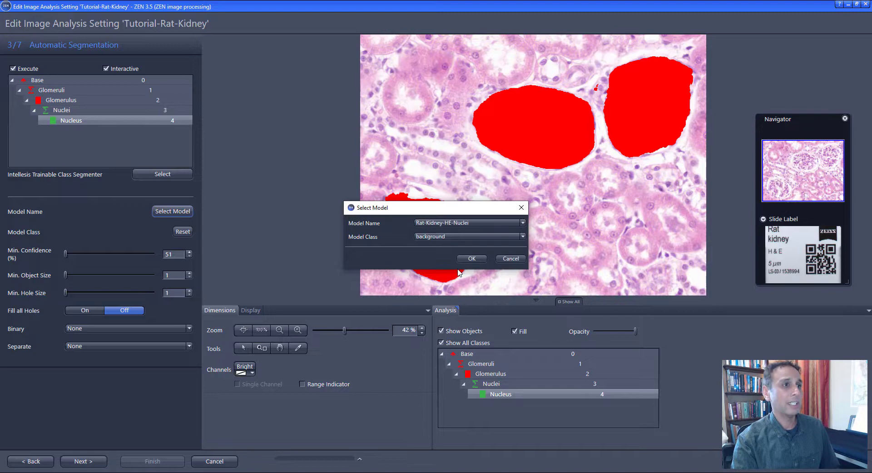
{"action": "left_click", "coordinate": [455, 232]}
{"action": "left_click", "coordinate": [436, 258]}
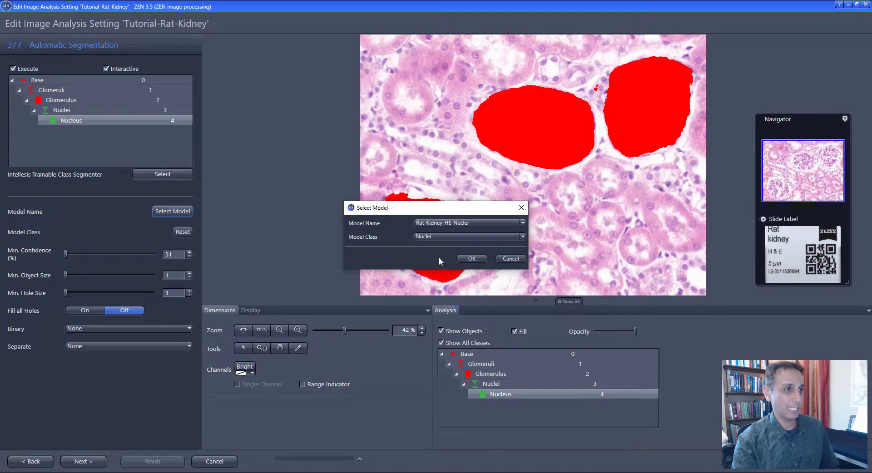
{"action": "left_click", "coordinate": [472, 258]}
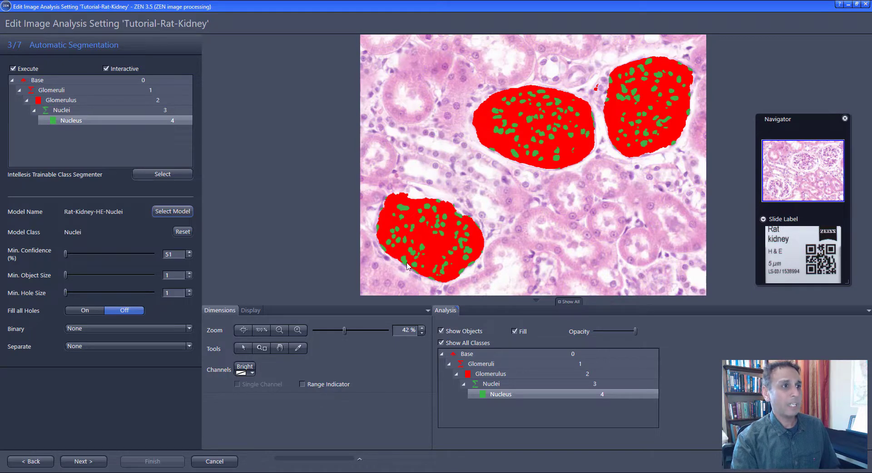
Raise the Nucleus Min. Object Size to 11
{"action": "scroll", "coordinate": [409, 254], "scroll_direction": "up", "scroll_amount": 8}
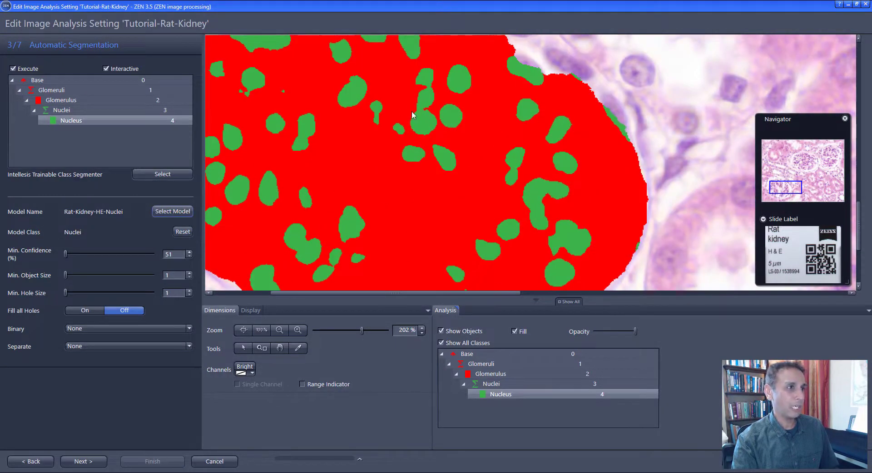
{"action": "scroll", "coordinate": [423, 119], "scroll_direction": "down", "scroll_amount": 5}
{"action": "scroll", "coordinate": [402, 157], "scroll_direction": "up", "scroll_amount": 4}
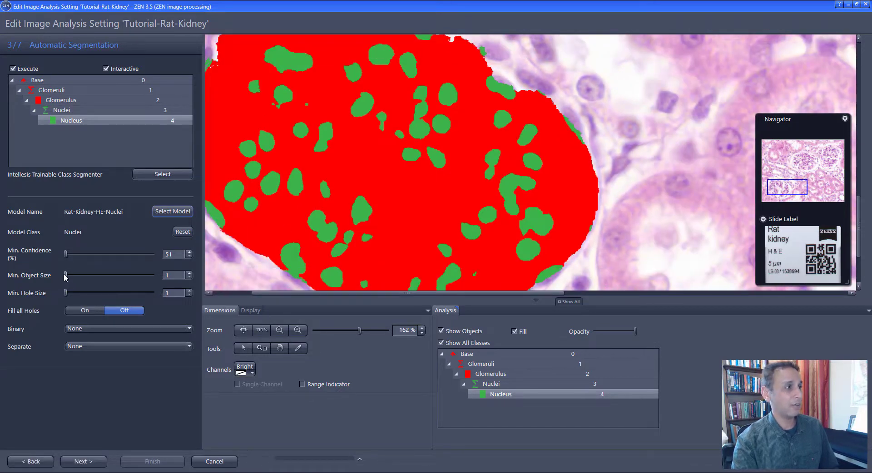
{"action": "left_click_drag", "start_coordinate": [65, 276], "coordinate": [67, 276]}
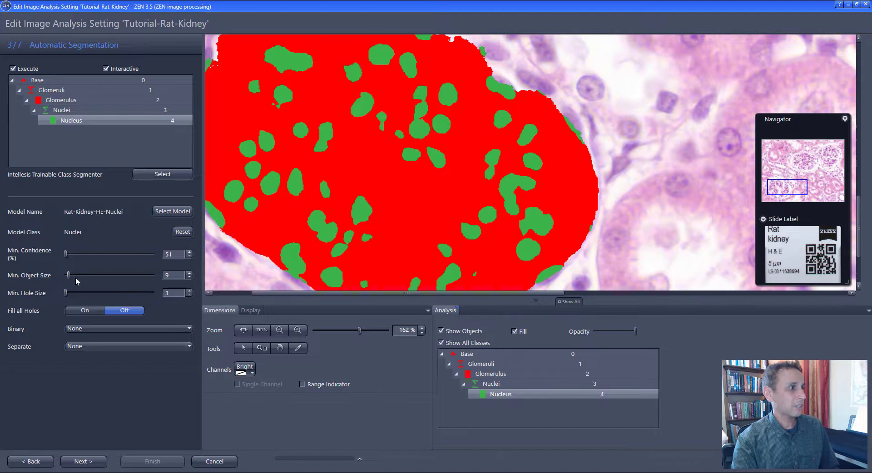
{"action": "double_click", "coordinate": [190, 273]}
Leave Binary at None and set Separate to Watersheds with Count 3
{"action": "left_click", "coordinate": [132, 329]}
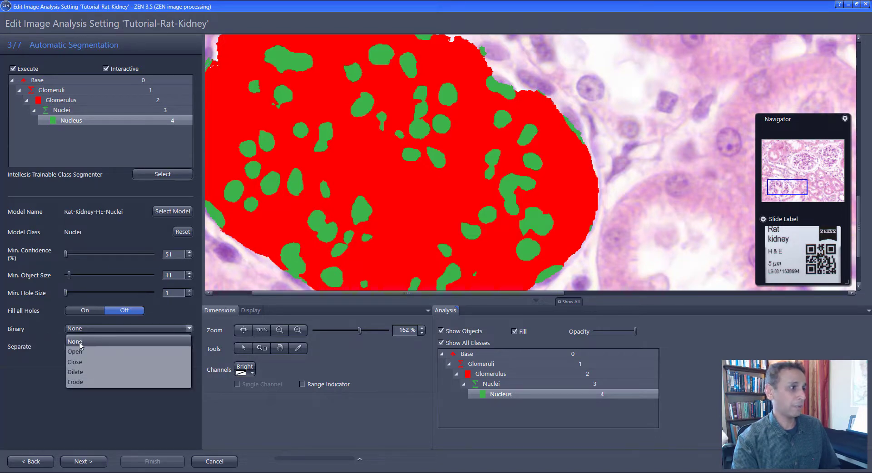
{"action": "left_click", "coordinate": [29, 375]}
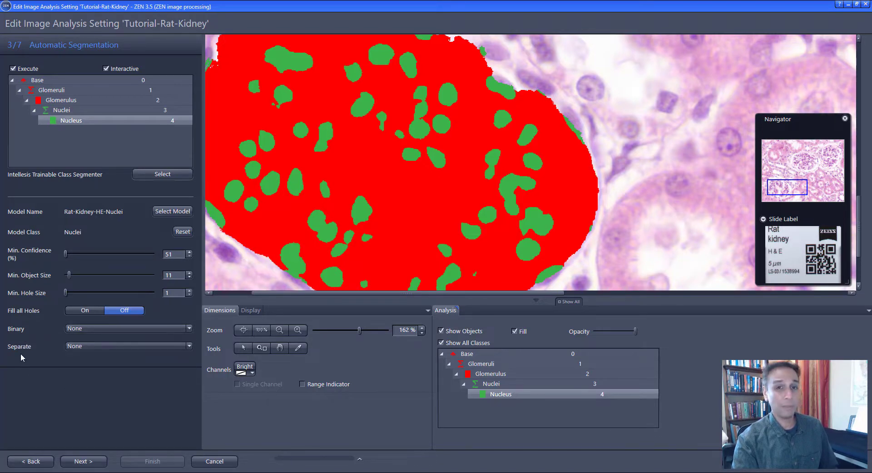
{"action": "left_click", "coordinate": [104, 344]}
{"action": "left_click", "coordinate": [89, 381]}
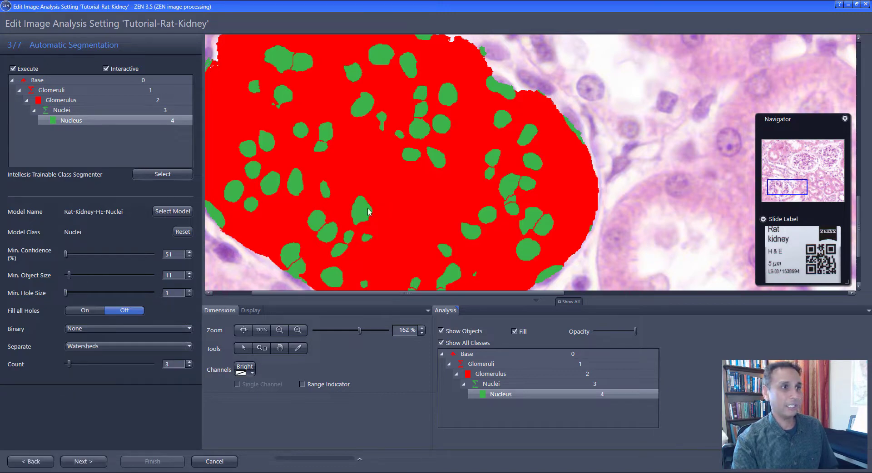
Toggle Show Objects off and on to check the nucleus overlay against the tissue
{"action": "scroll", "coordinate": [400, 205], "scroll_direction": "down", "scroll_amount": 4}
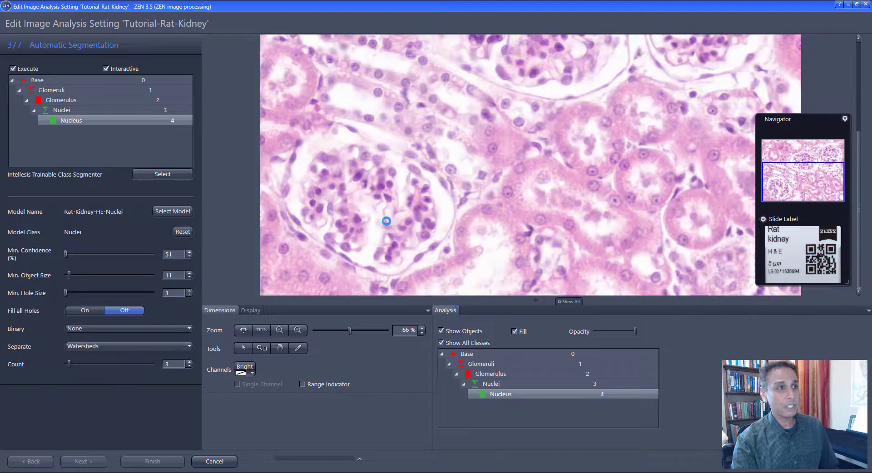
{"action": "scroll", "coordinate": [386, 221], "scroll_direction": "down", "scroll_amount": 1}
{"action": "scroll", "coordinate": [561, 126], "scroll_direction": "up", "scroll_amount": 5}
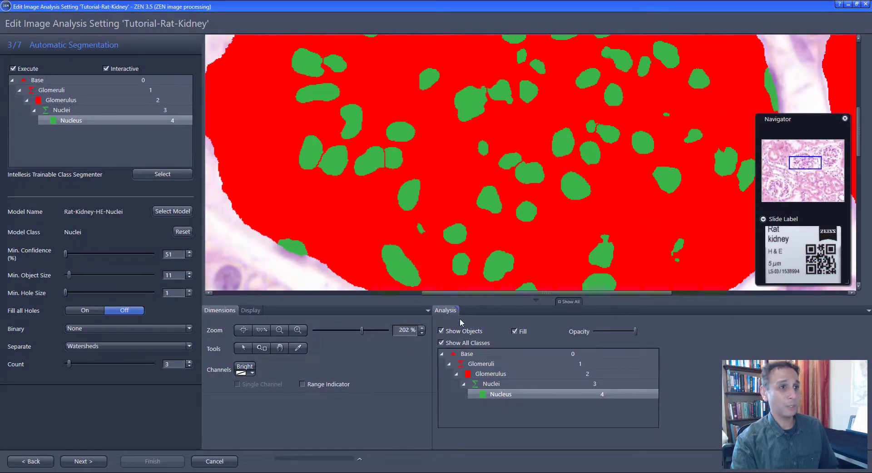
{"action": "left_click", "coordinate": [441, 332]}
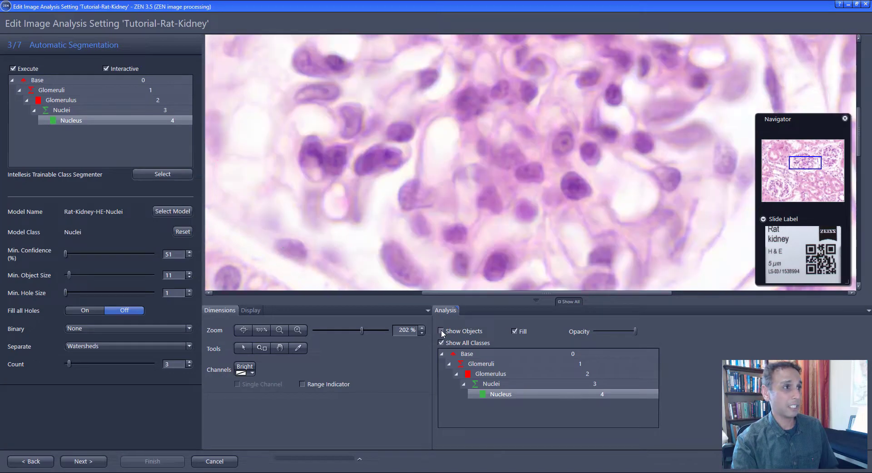
{"action": "left_click", "coordinate": [441, 331]}
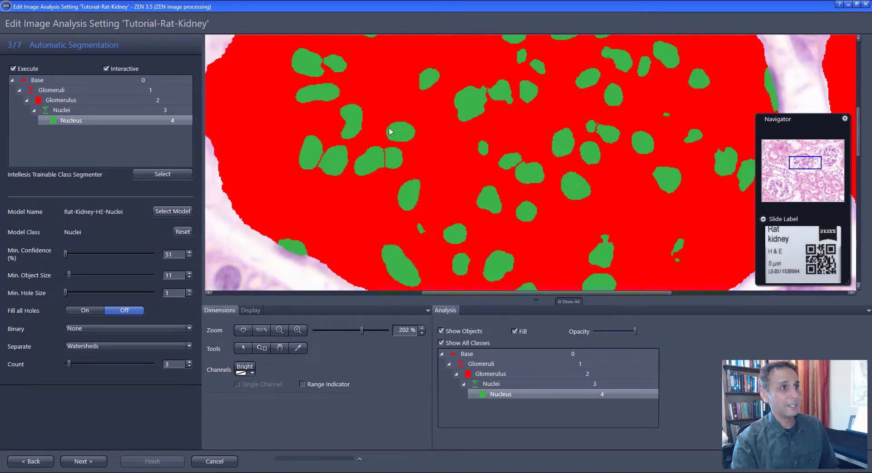
{"action": "scroll", "coordinate": [389, 129], "scroll_direction": "down", "scroll_amount": 5}
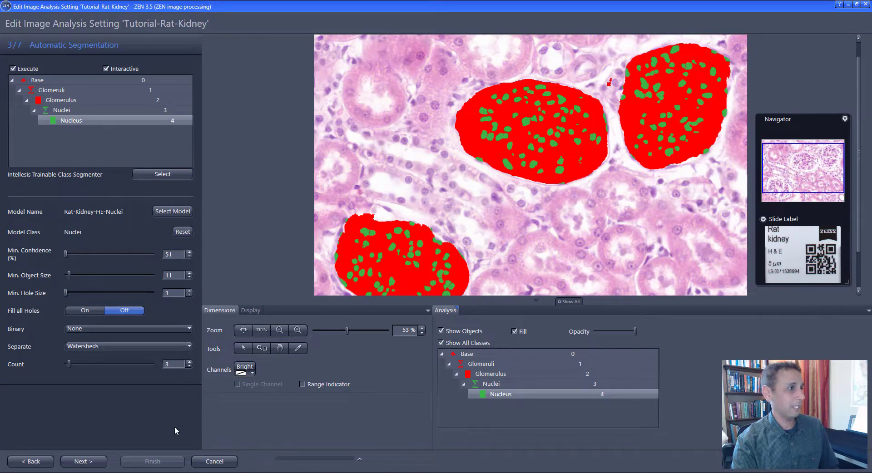
Advance to Region Filter and add Area as a filter feature for the Glomerulus class
{"action": "left_click", "coordinate": [94, 462]}
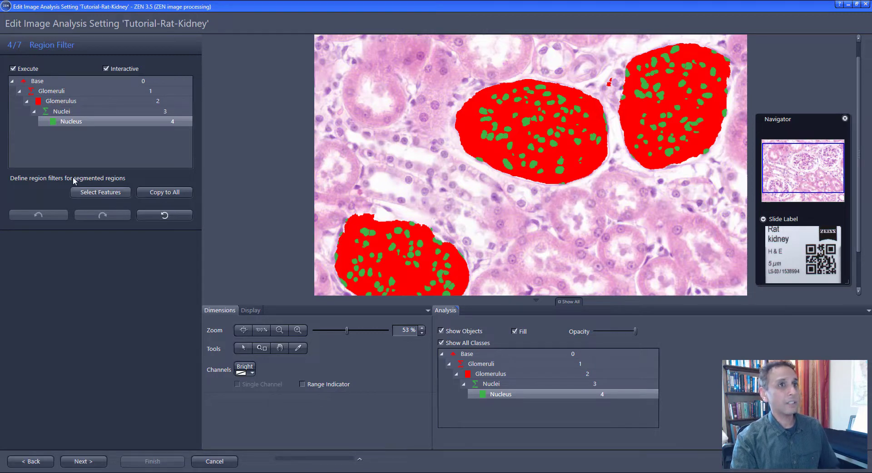
{"action": "left_click", "coordinate": [70, 103]}
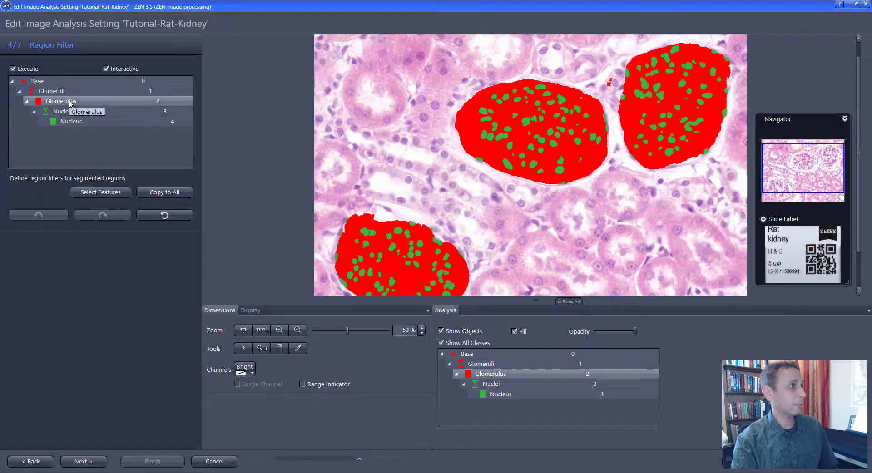
{"action": "left_click", "coordinate": [99, 194]}
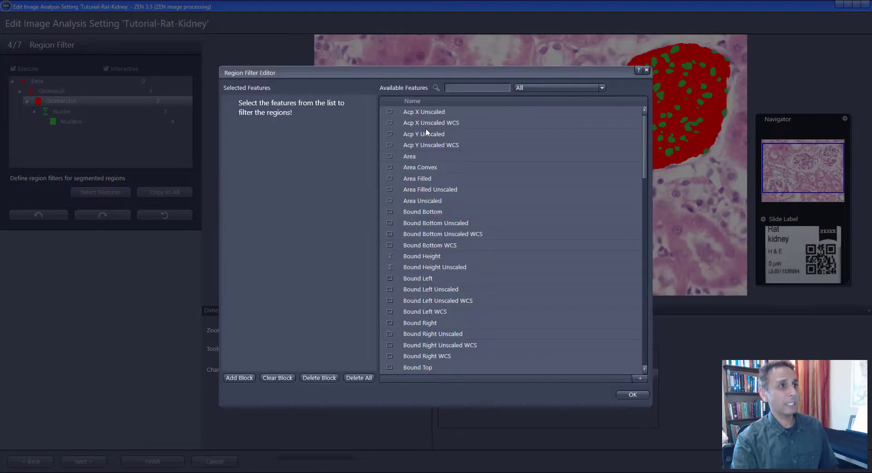
{"action": "double_click", "coordinate": [414, 157]}
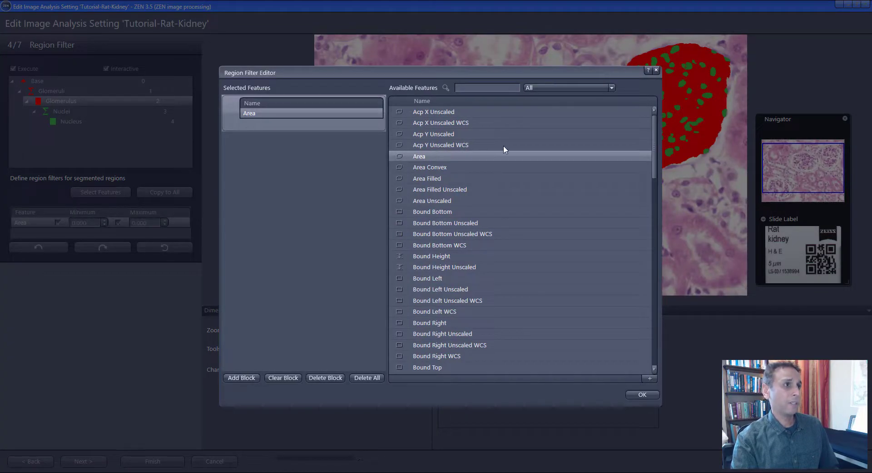
{"action": "left_click", "coordinate": [538, 90]}
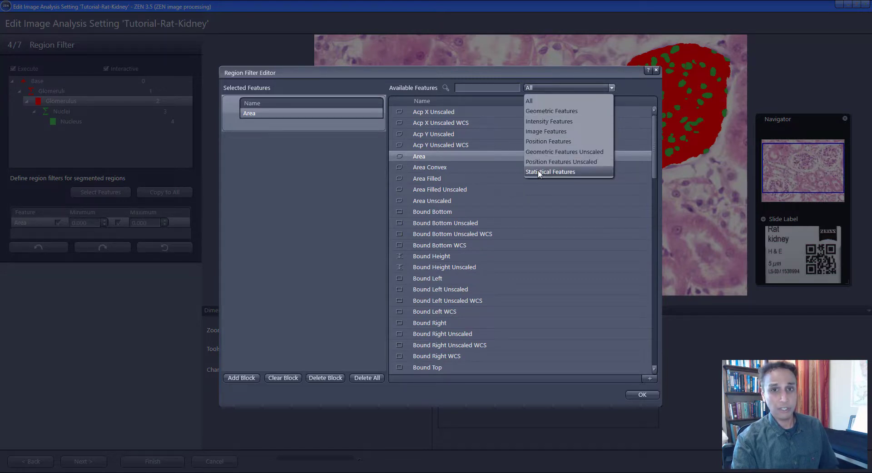
{"action": "left_click", "coordinate": [420, 159]}
{"action": "scroll", "coordinate": [458, 182], "scroll_direction": "down", "scroll_amount": 3}
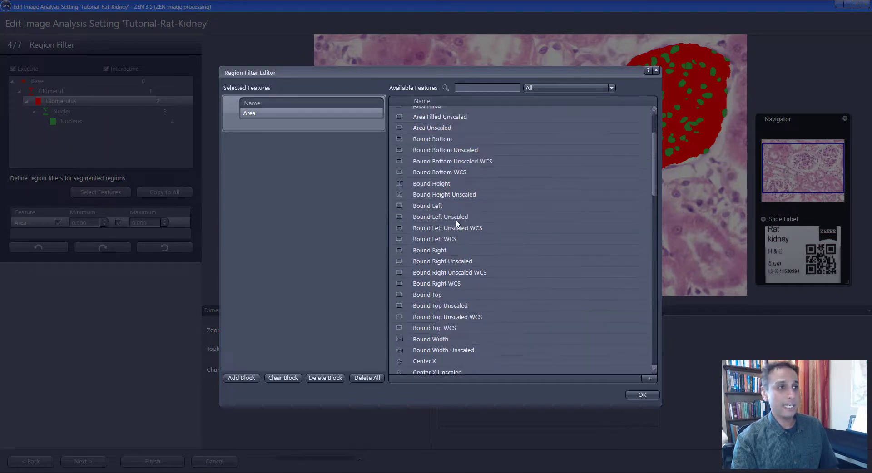
{"action": "left_click", "coordinate": [635, 395]}
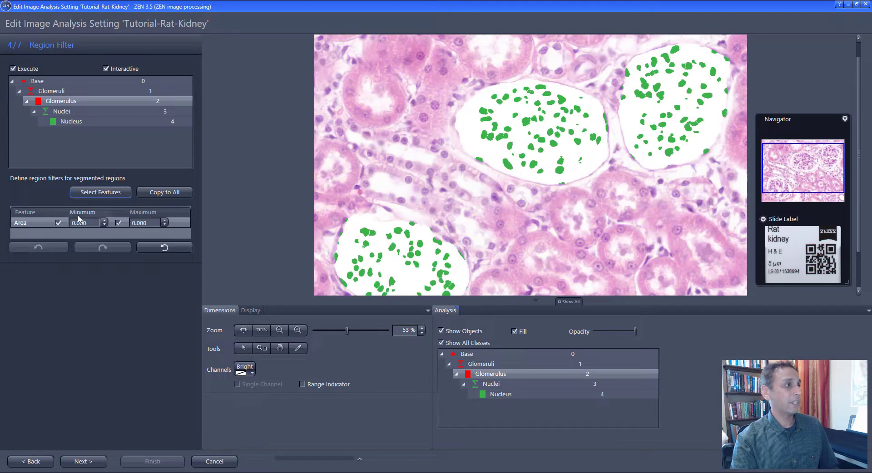
Set the Glomerulus Area filter minimum to 3000 with the maximum limit unticked
{"action": "left_click", "coordinate": [384, 232]}
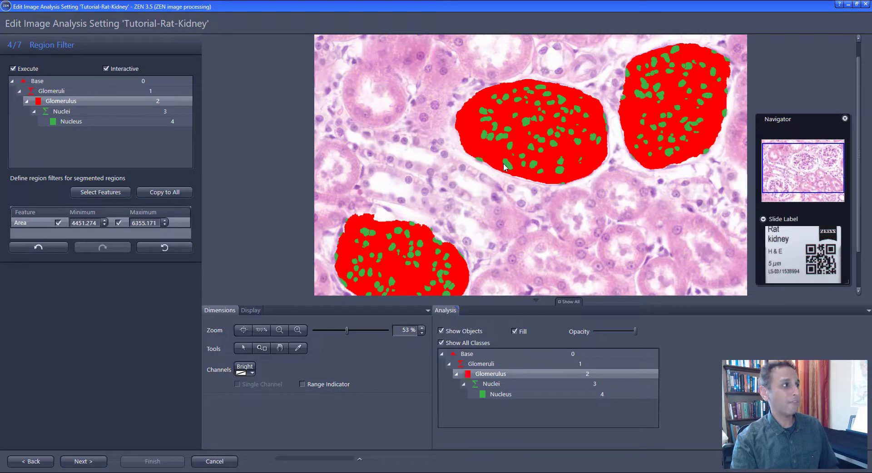
{"action": "scroll", "coordinate": [504, 167], "scroll_direction": "down", "scroll_amount": 2}
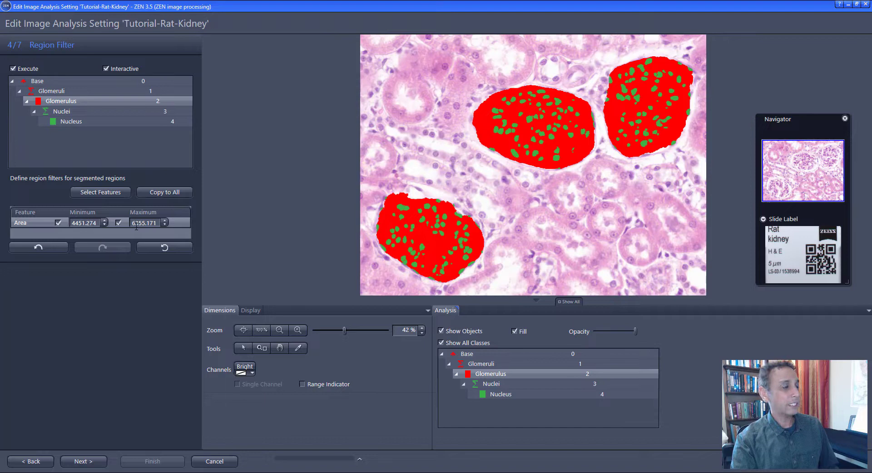
{"action": "left_click", "coordinate": [119, 223]}
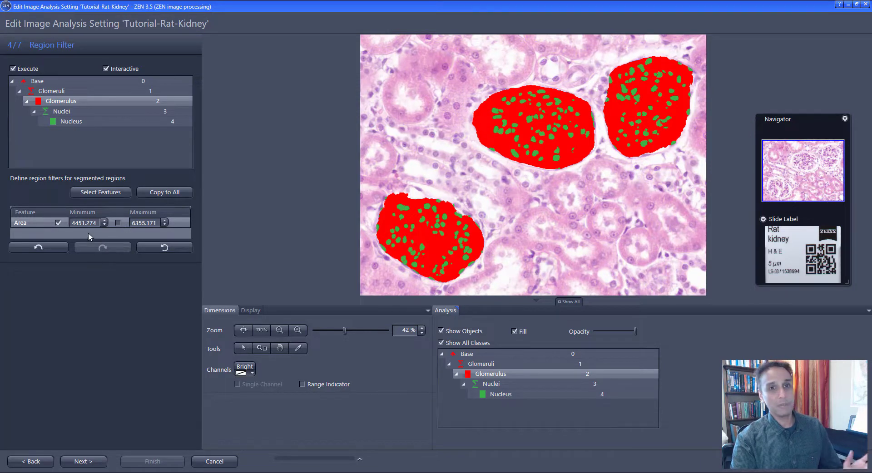
{"action": "left_click_drag", "start_coordinate": [98, 223], "coordinate": [56, 221]}
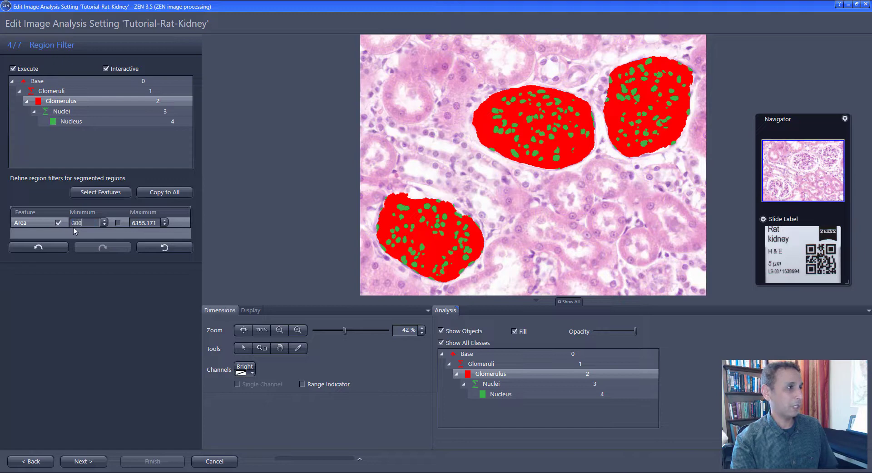
{"action": "type", "text": "3000"}
{"action": "key", "text": "Return"}
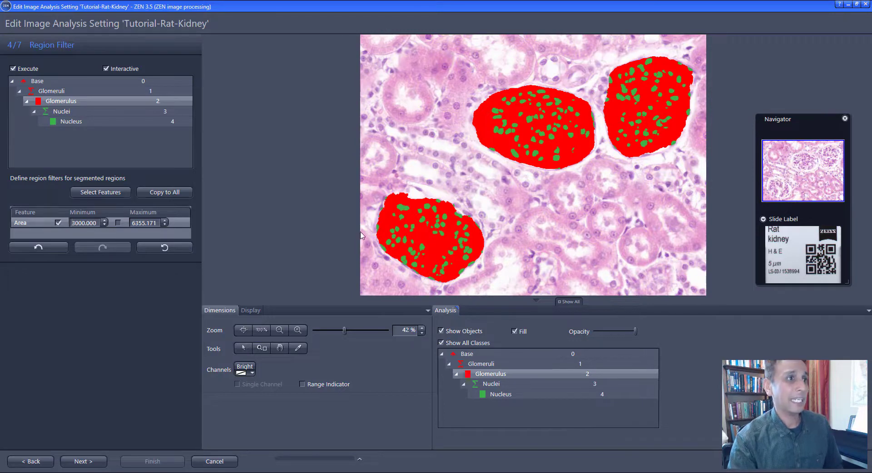
Add Area as a region filter feature for the Nucleus class
{"action": "left_click", "coordinate": [85, 121]}
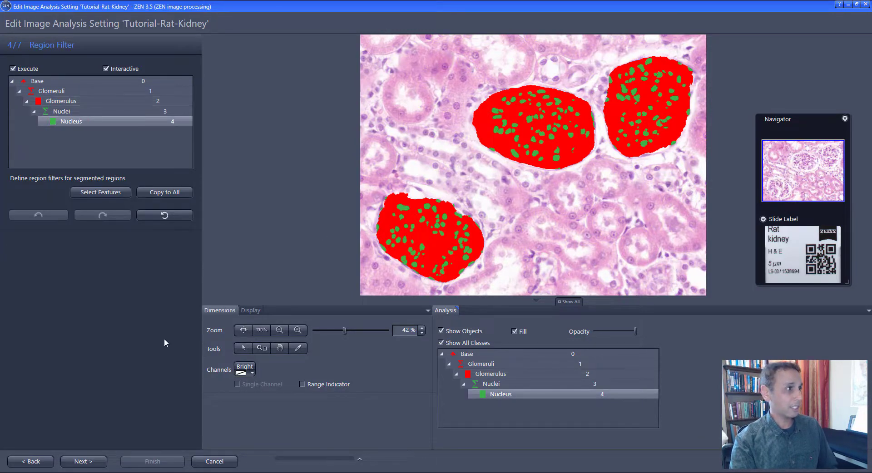
{"action": "left_click", "coordinate": [113, 194]}
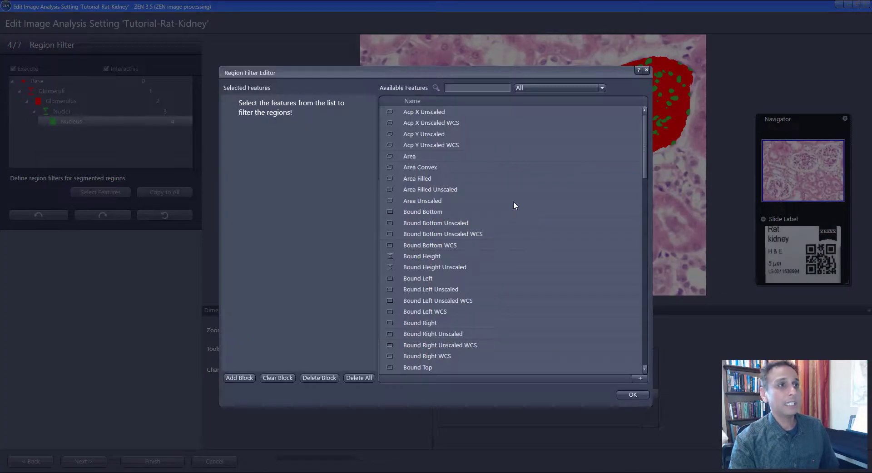
{"action": "double_click", "coordinate": [422, 155]}
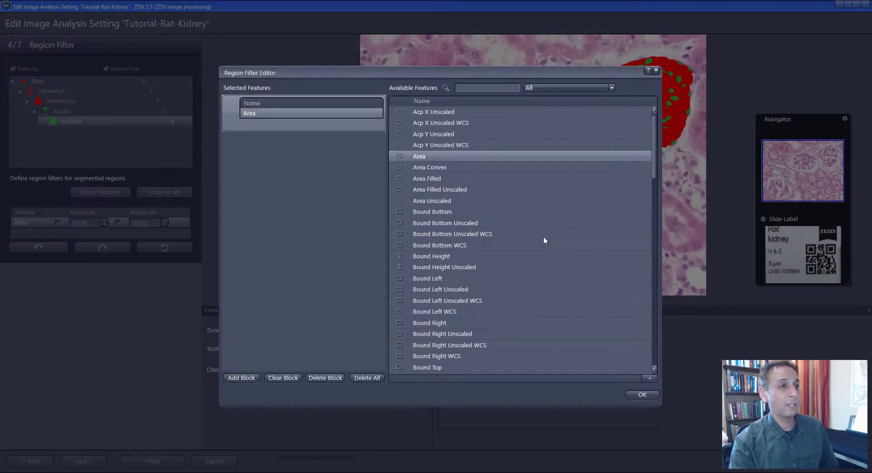
{"action": "left_click", "coordinate": [638, 394]}
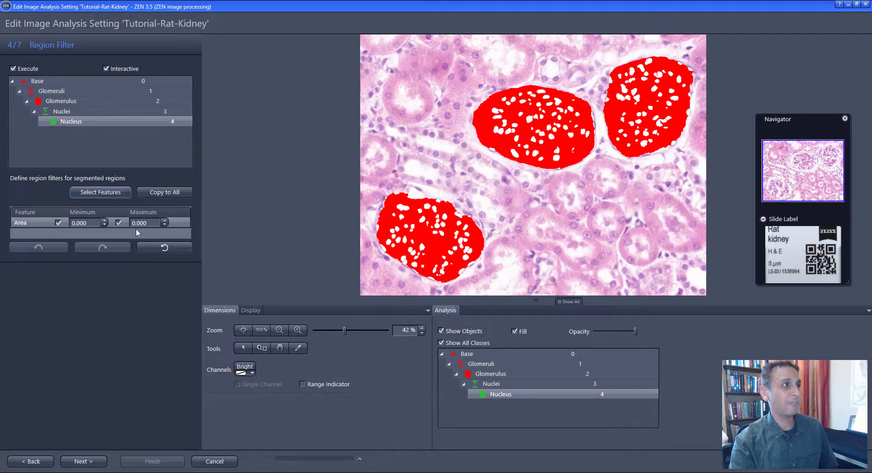
Click small and large nuclei in the image to widen the Nucleus Area range
{"action": "left_click", "coordinate": [431, 210]}
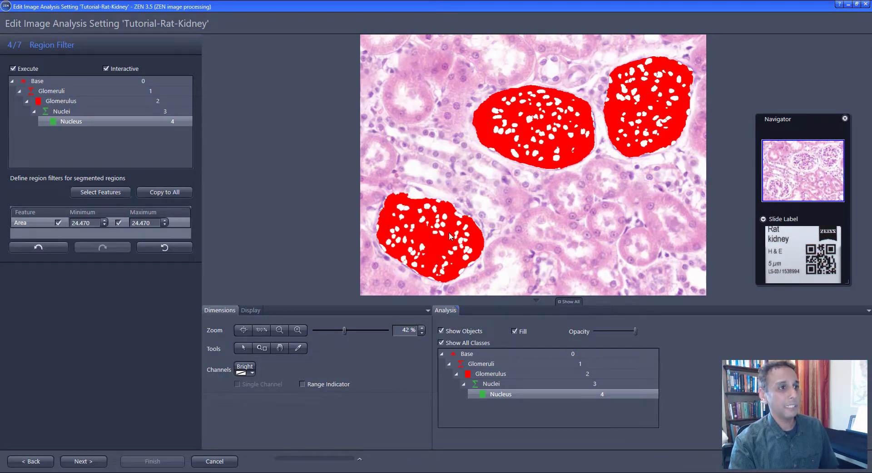
{"action": "left_click", "coordinate": [451, 254]}
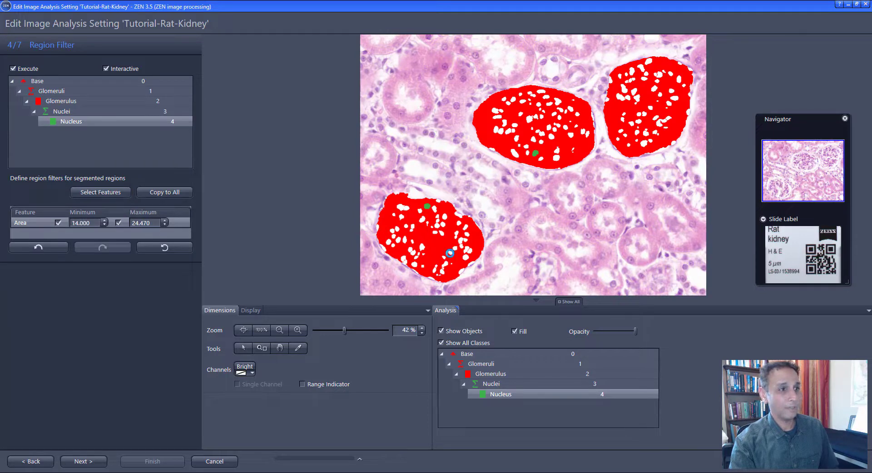
{"action": "left_click", "coordinate": [429, 271]}
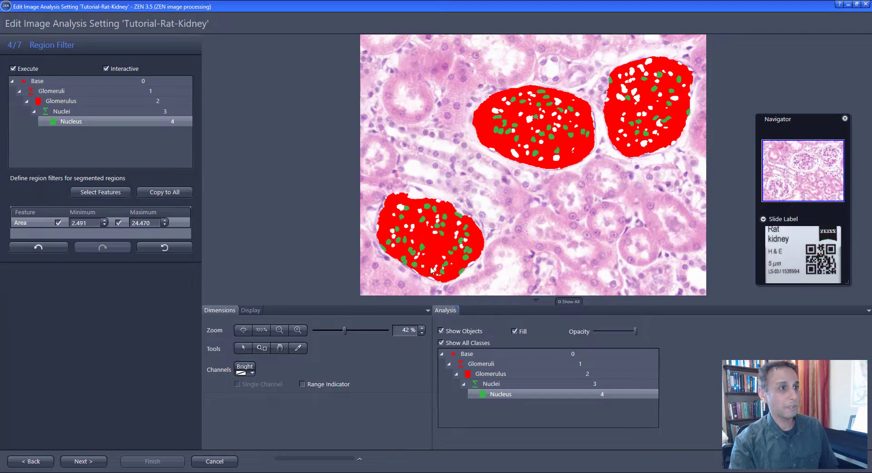
{"action": "left_click", "coordinate": [408, 208]}
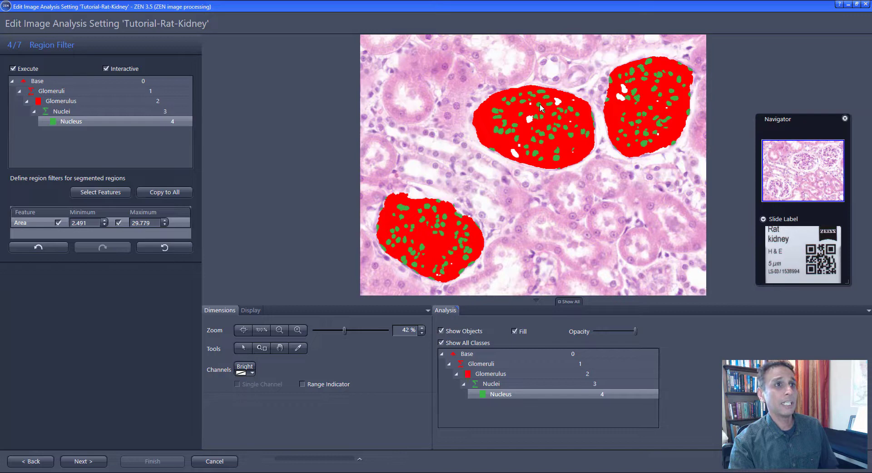
{"action": "left_click", "coordinate": [531, 122]}
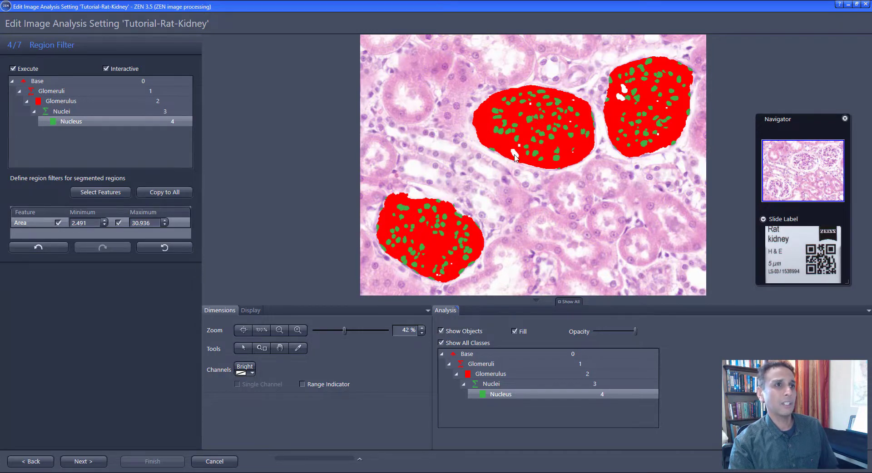
{"action": "left_click", "coordinate": [523, 162]}
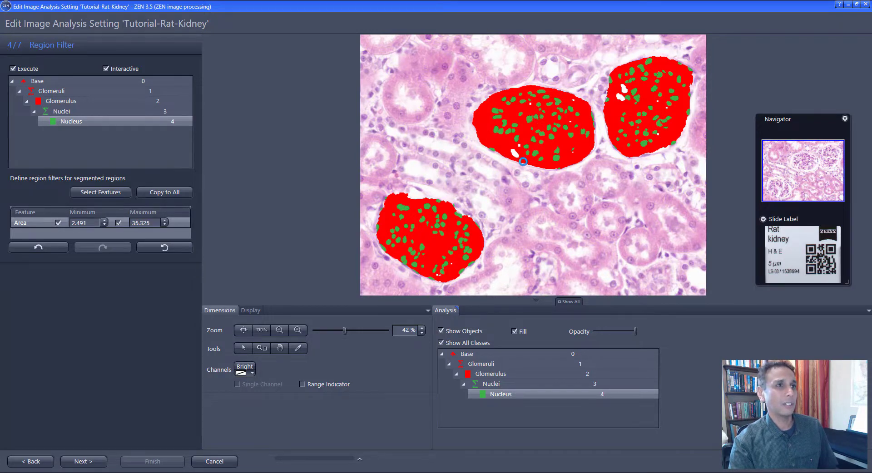
Untick the Maximum area limit and set the Nucleus Area minimum to 5
{"action": "left_click", "coordinate": [119, 223]}
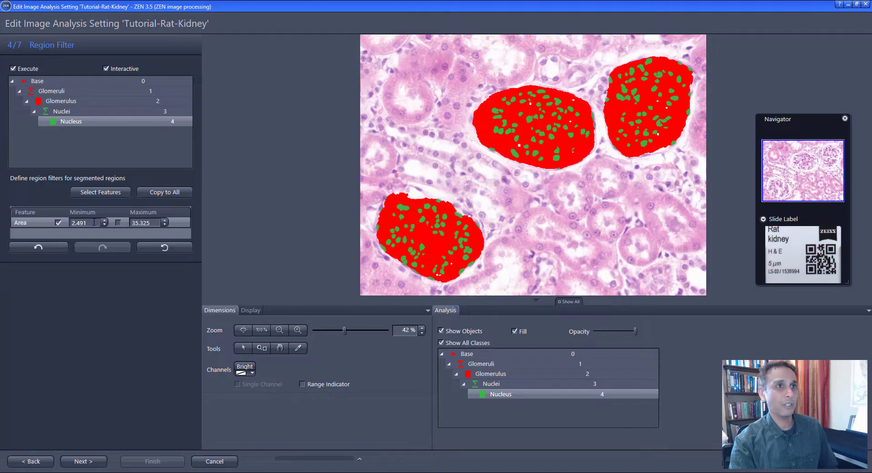
{"action": "left_click_drag", "start_coordinate": [94, 223], "coordinate": [68, 224]}
{"action": "type", "text": "5"}
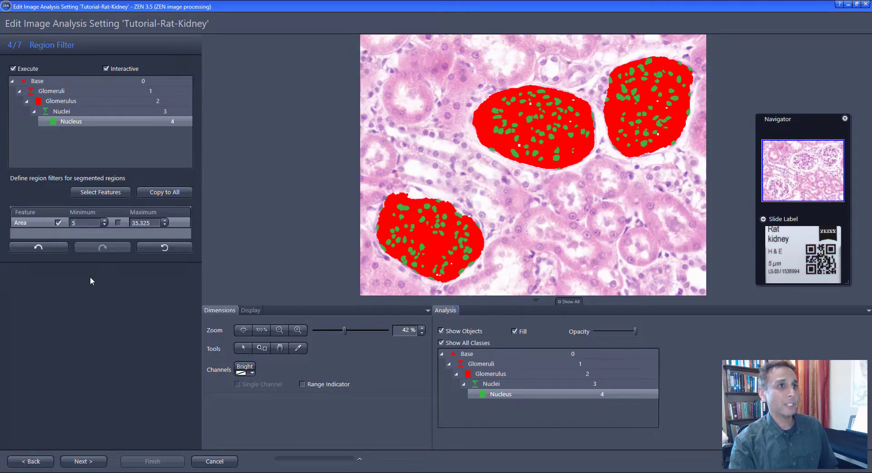
{"action": "key", "text": "Return"}
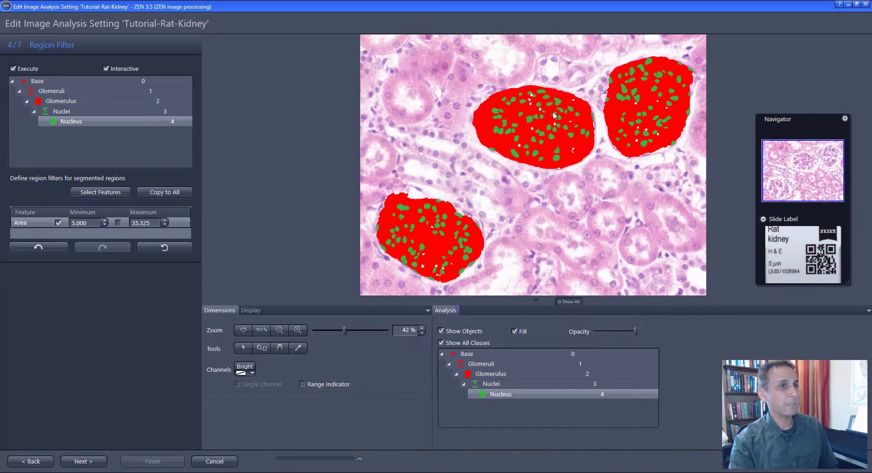
Zoom into a glomerulus and toggle Show All Classes and Show Objects to compare masks with tissue
{"action": "scroll", "coordinate": [541, 125], "scroll_direction": "up", "scroll_amount": 3}
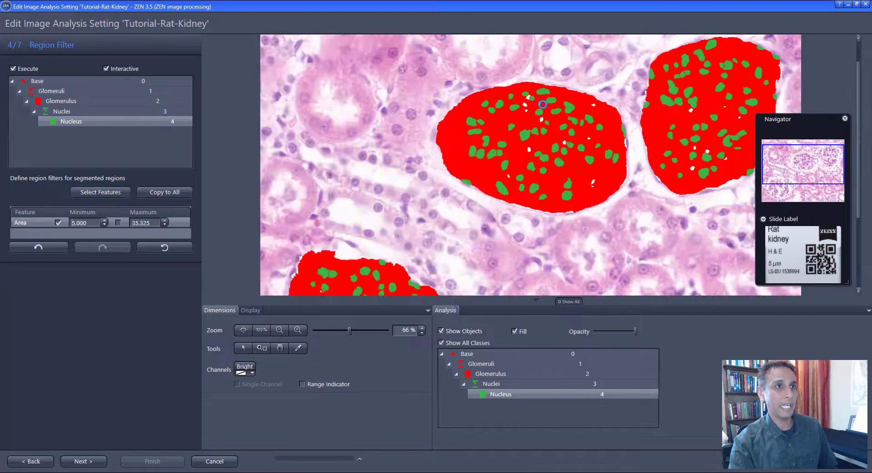
{"action": "scroll", "coordinate": [541, 124], "scroll_direction": "up", "scroll_amount": 1}
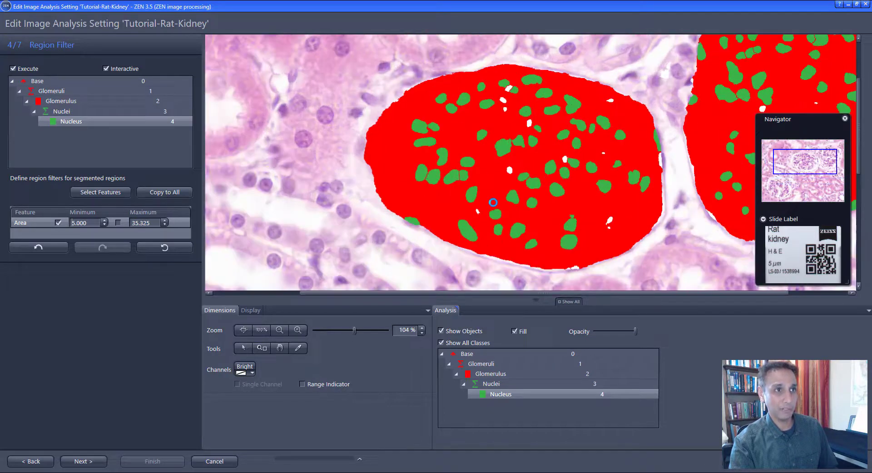
{"action": "left_click", "coordinate": [457, 344]}
{"action": "left_click", "coordinate": [457, 344]}
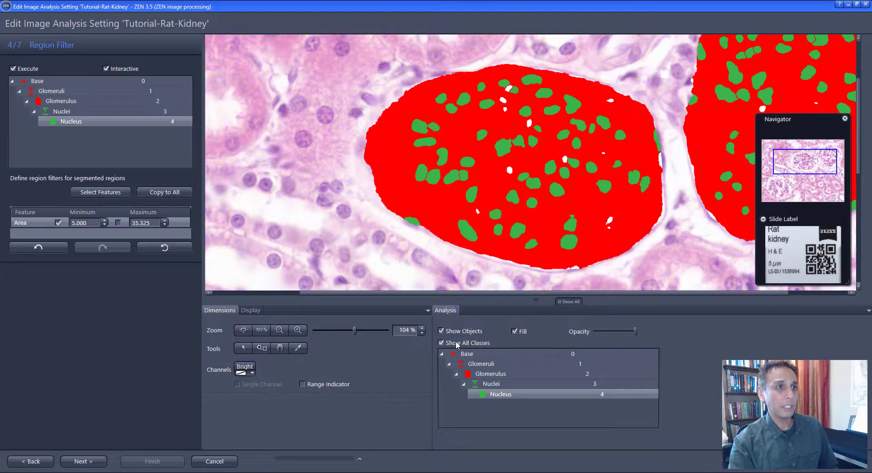
{"action": "left_click", "coordinate": [455, 337]}
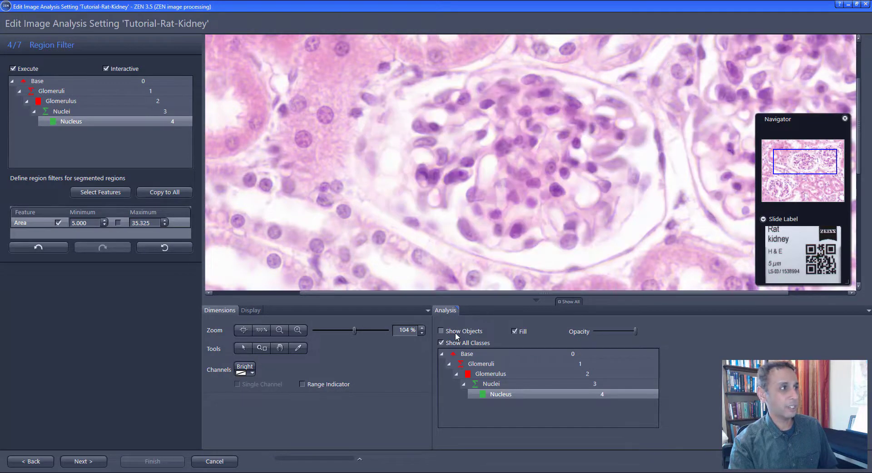
{"action": "left_click", "coordinate": [456, 332]}
{"action": "left_click", "coordinate": [456, 333]}
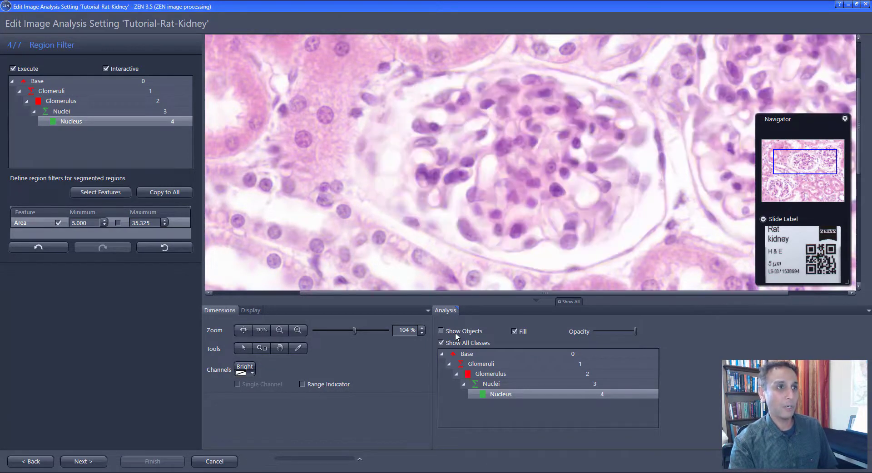
{"action": "left_click", "coordinate": [455, 333]}
{"action": "left_click", "coordinate": [455, 333]}
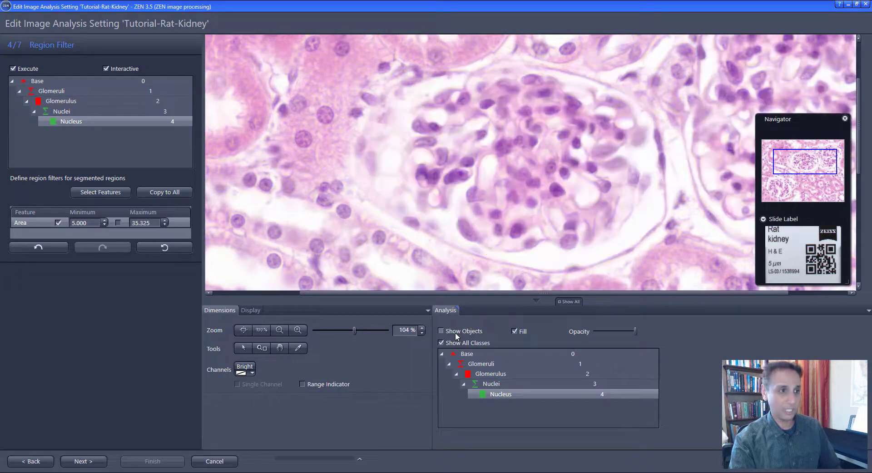
{"action": "left_click", "coordinate": [456, 333]}
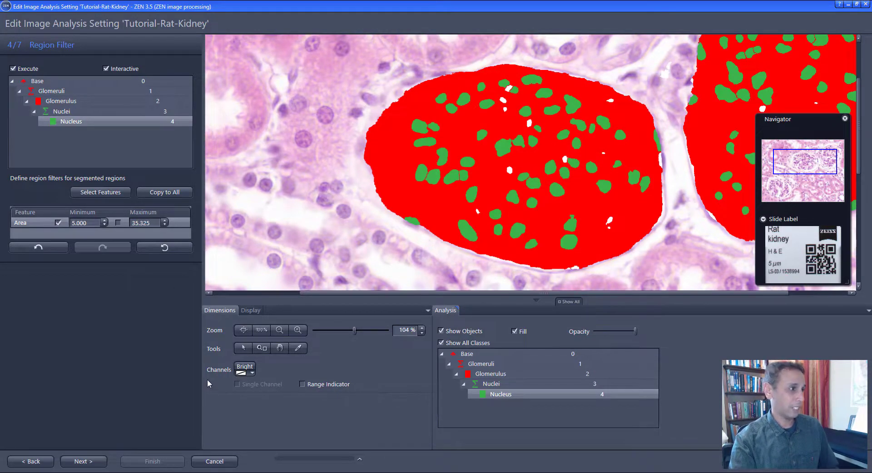
Zoom back out and advance to the Interactive Segmentation step
{"action": "scroll", "coordinate": [375, 181], "scroll_direction": "down", "scroll_amount": 3}
{"action": "scroll", "coordinate": [377, 182], "scroll_direction": "down", "scroll_amount": 1}
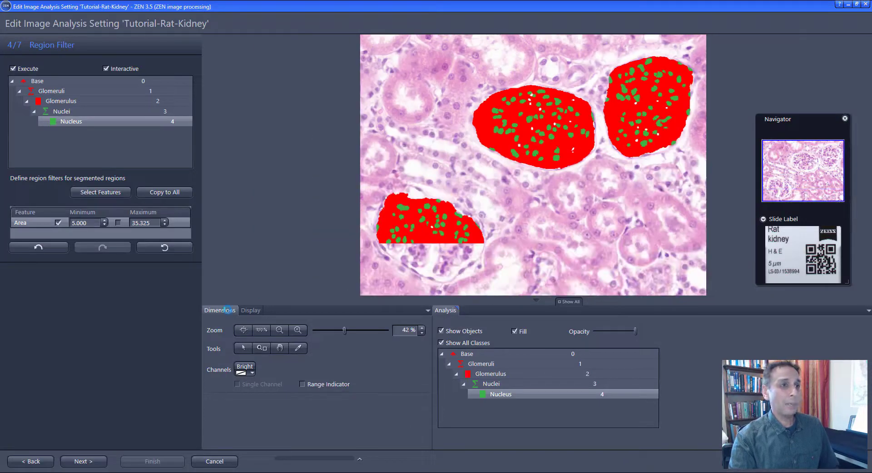
{"action": "left_click", "coordinate": [91, 462]}
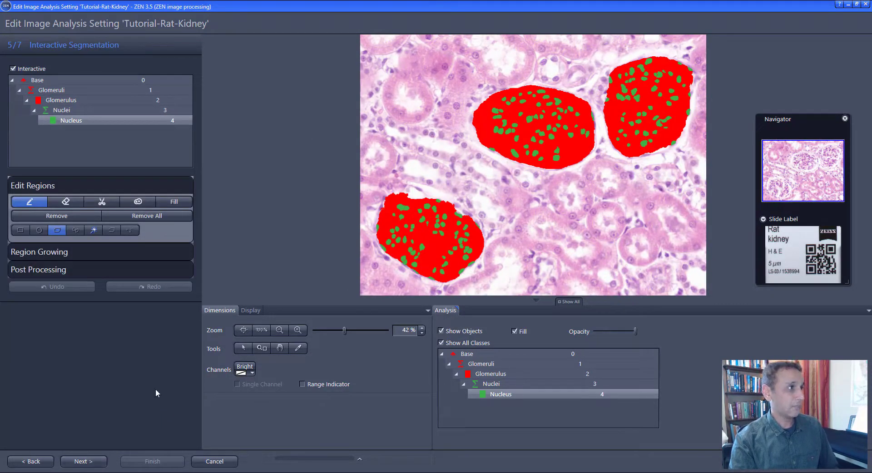
Advance to Features and add Circularity, Compactness and Diameter to the Nucleus measurements
{"action": "left_click", "coordinate": [90, 461]}
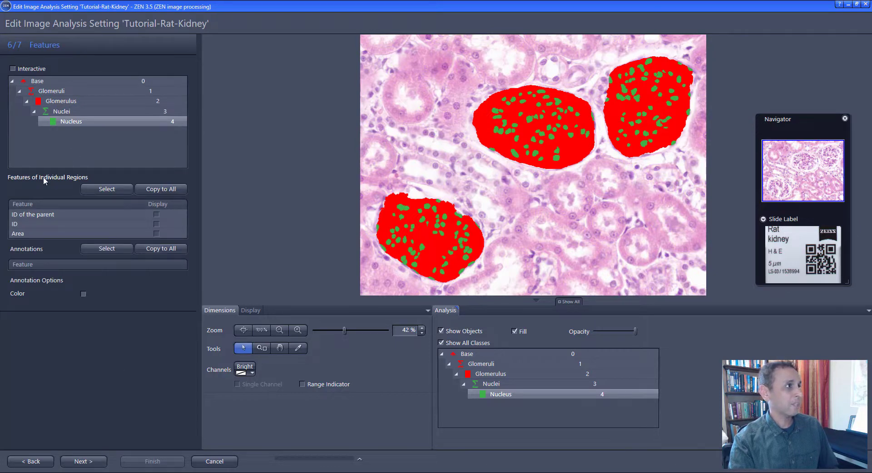
{"action": "left_click", "coordinate": [104, 190]}
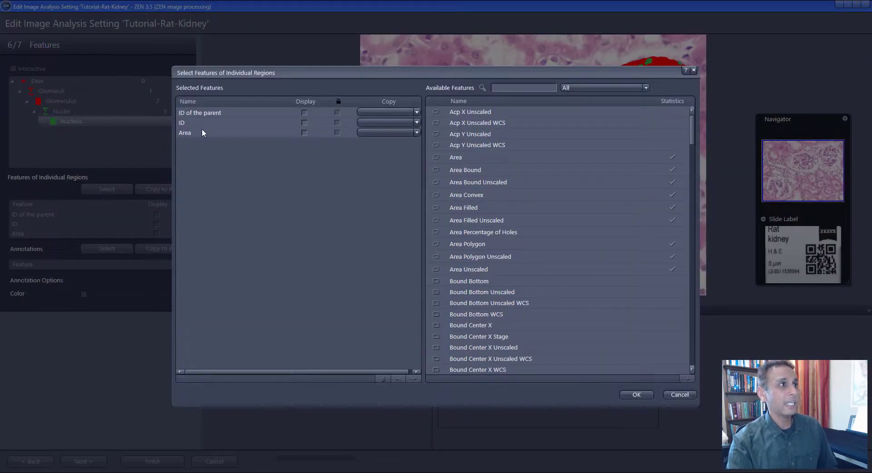
{"action": "scroll", "coordinate": [511, 221], "scroll_direction": "down", "scroll_amount": 1}
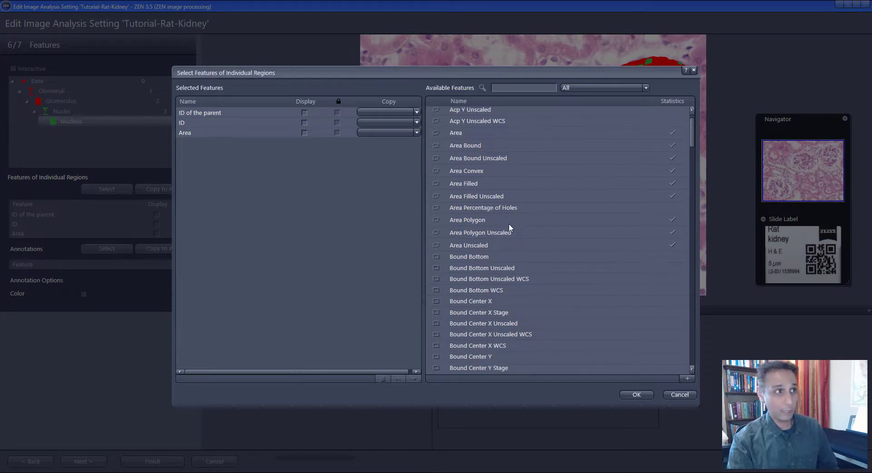
{"action": "scroll", "coordinate": [509, 225], "scroll_direction": "down", "scroll_amount": 8}
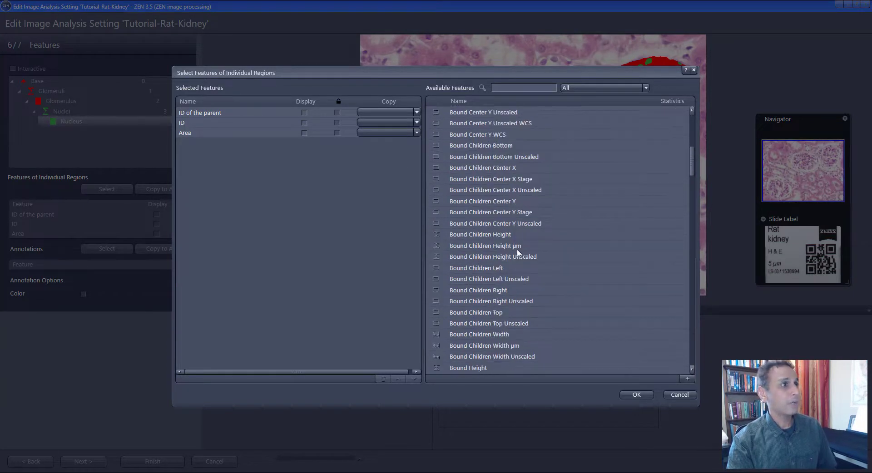
{"action": "scroll", "coordinate": [518, 253], "scroll_direction": "down", "scroll_amount": 9}
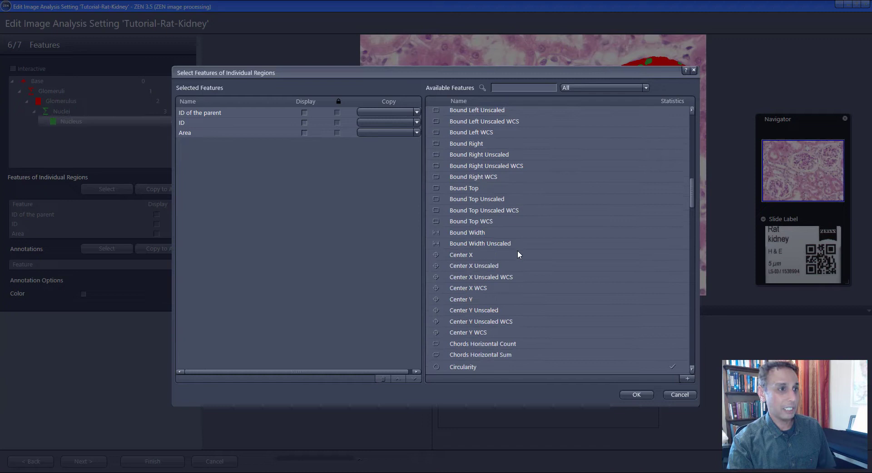
{"action": "scroll", "coordinate": [517, 250], "scroll_direction": "down", "scroll_amount": 2}
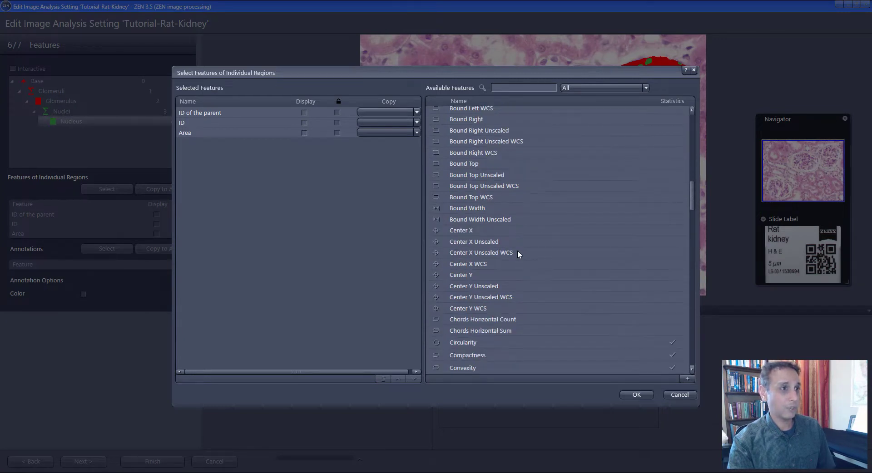
{"action": "double_click", "coordinate": [460, 319]}
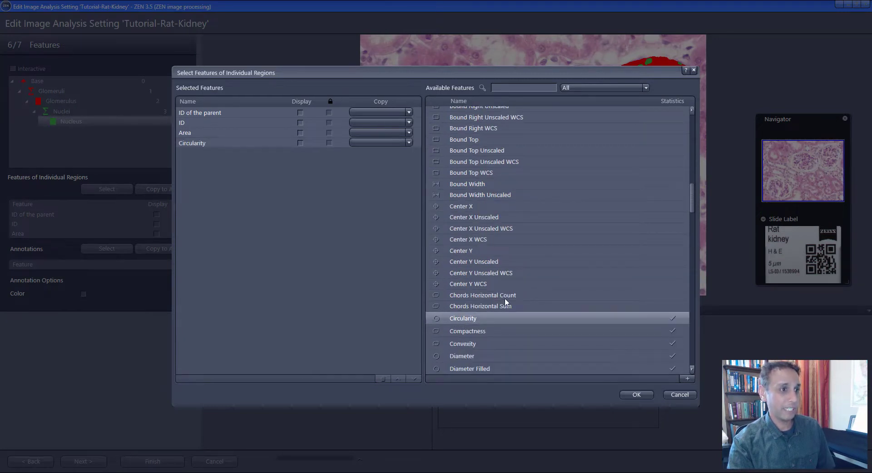
{"action": "double_click", "coordinate": [478, 331]}
{"action": "double_click", "coordinate": [459, 357]}
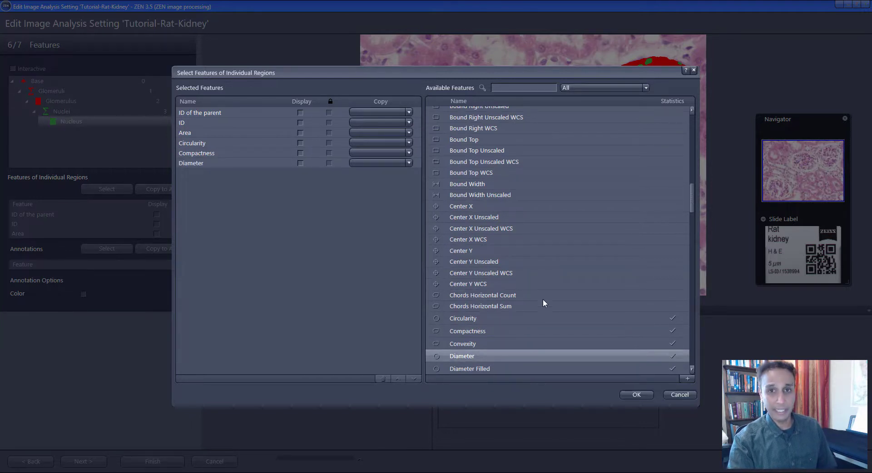
{"action": "left_click", "coordinate": [634, 395]}
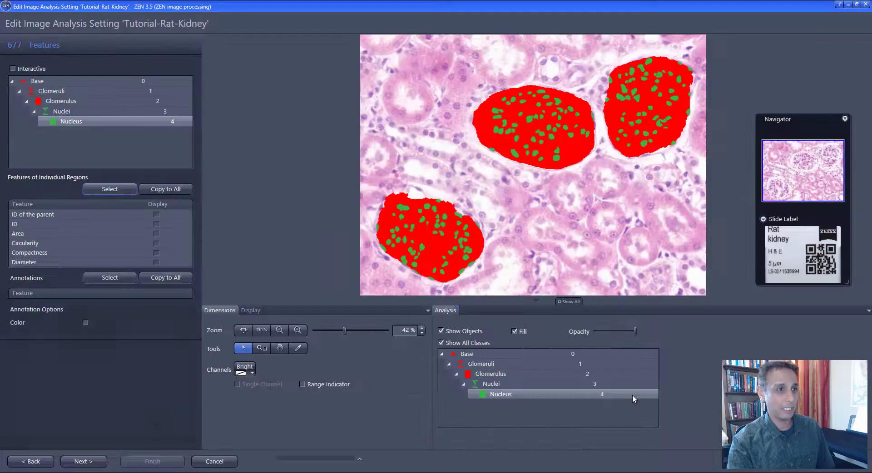
Add Circularity, Compactness and Diameter to the Glomerulus class's measured features
{"action": "left_click", "coordinate": [69, 101]}
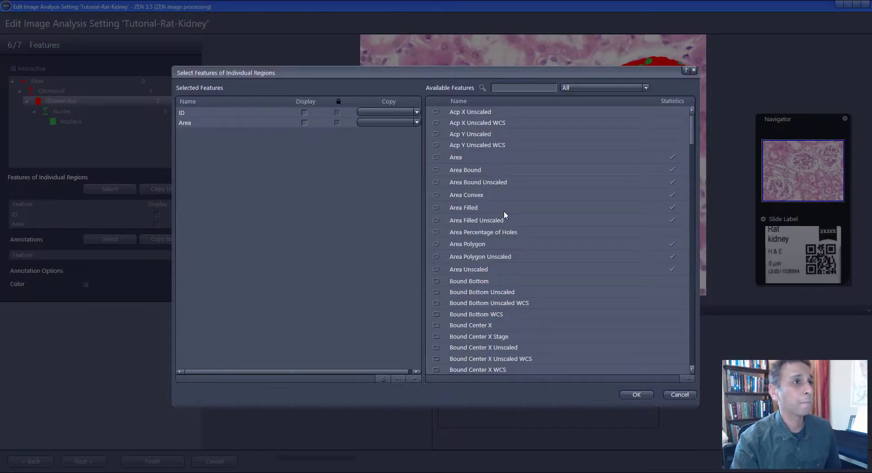
{"action": "scroll", "coordinate": [490, 204], "scroll_direction": "down", "scroll_amount": 7}
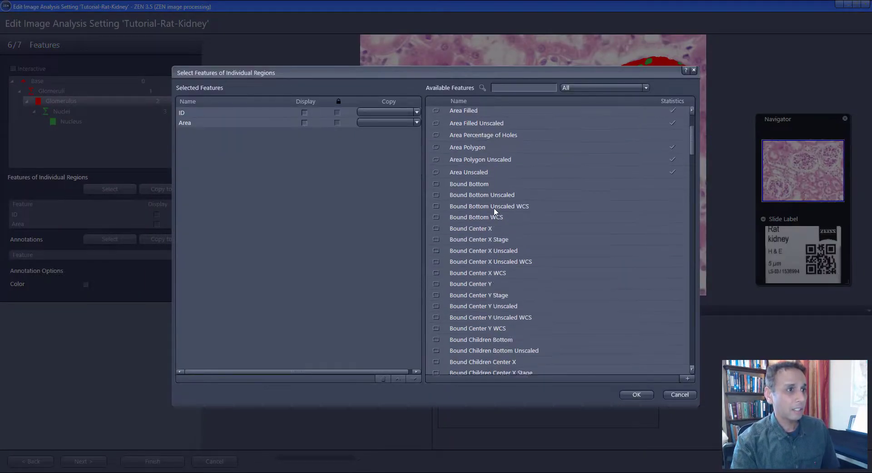
{"action": "scroll", "coordinate": [495, 236], "scroll_direction": "down", "scroll_amount": 15}
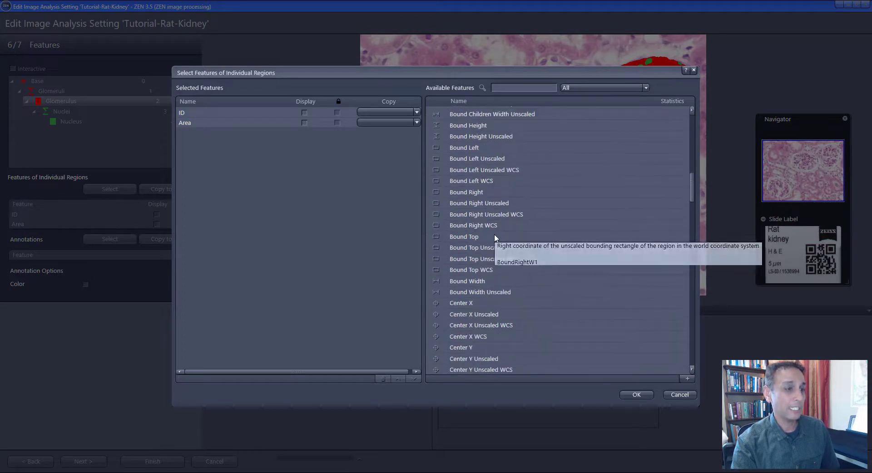
{"action": "double_click", "coordinate": [459, 269]}
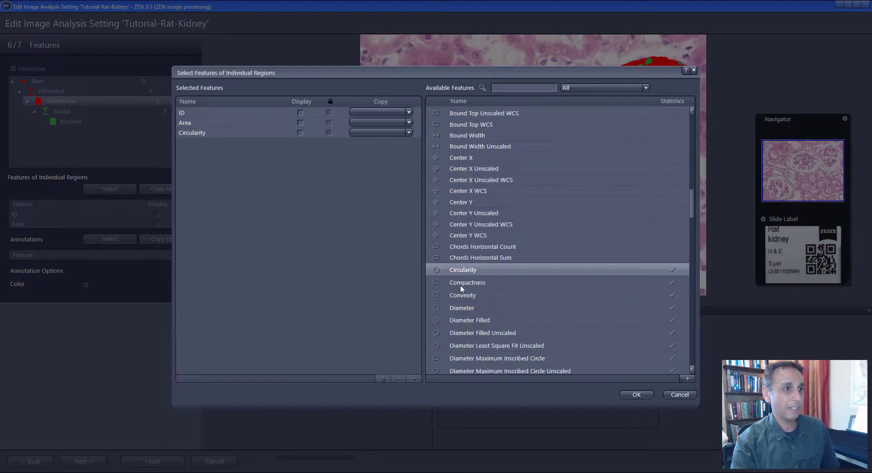
{"action": "double_click", "coordinate": [460, 284]}
{"action": "double_click", "coordinate": [457, 307]}
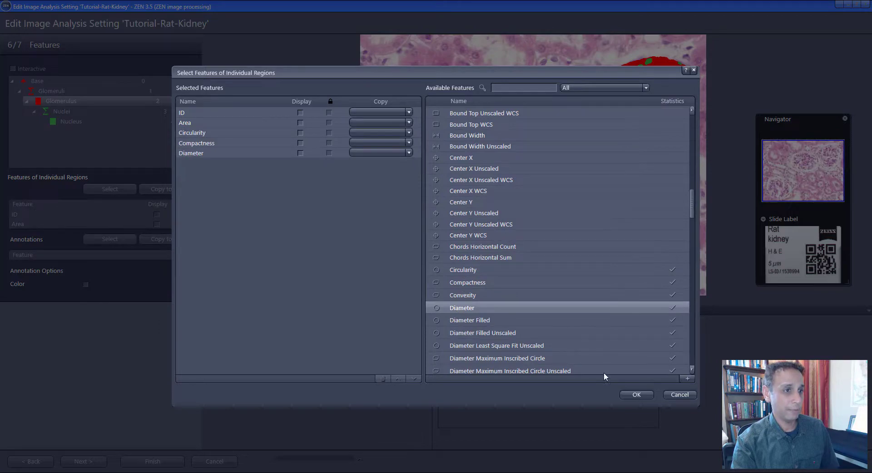
{"action": "left_click", "coordinate": [643, 396]}
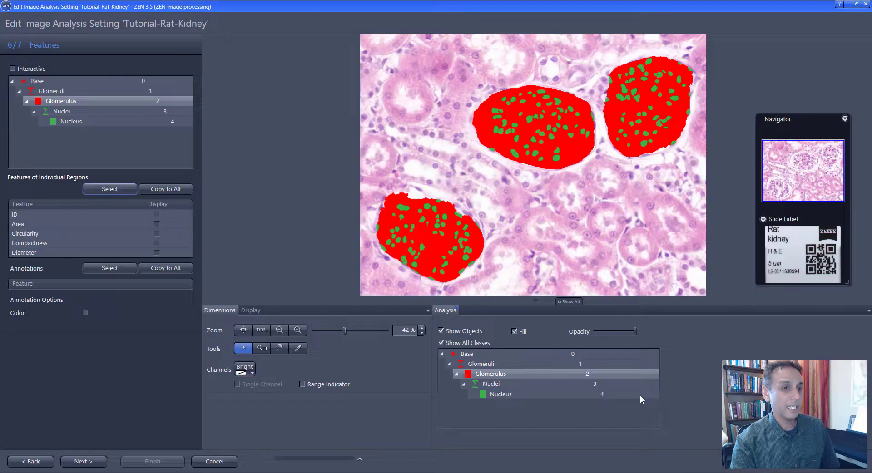
Add Count to the Nuclei features, displayed and copied into each Glomerulus's results
{"action": "left_click", "coordinate": [63, 112]}
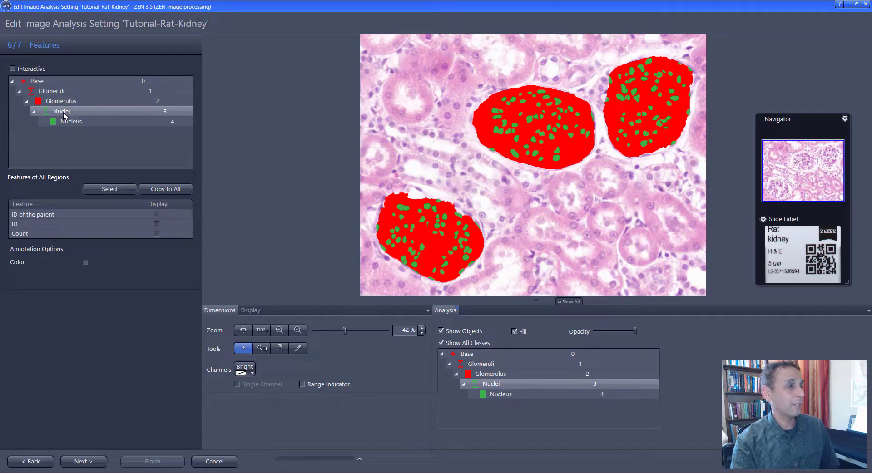
{"action": "left_click", "coordinate": [103, 189]}
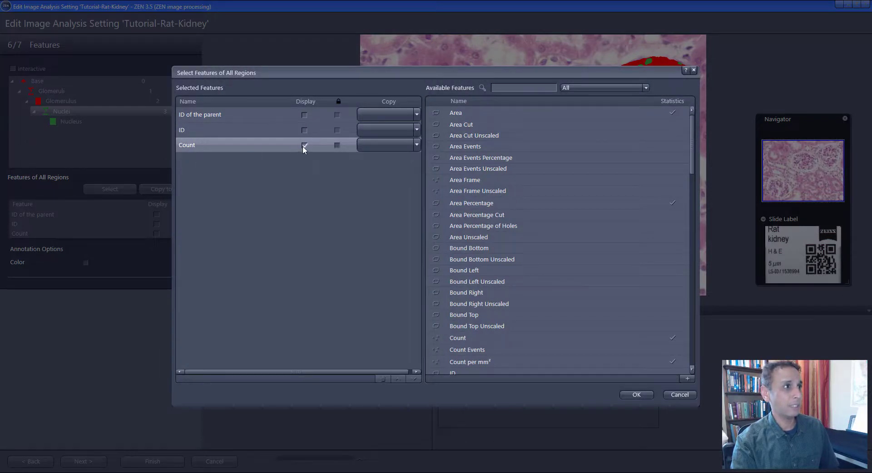
{"action": "left_click", "coordinate": [415, 146]}
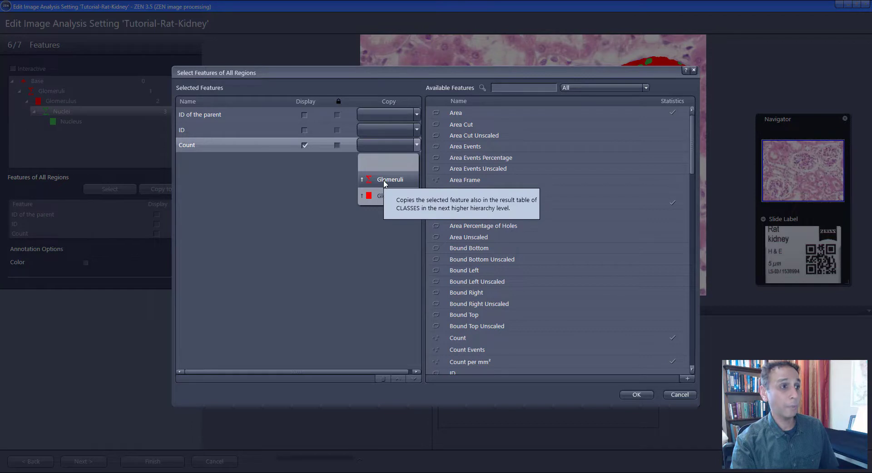
{"action": "left_click", "coordinate": [383, 195]}
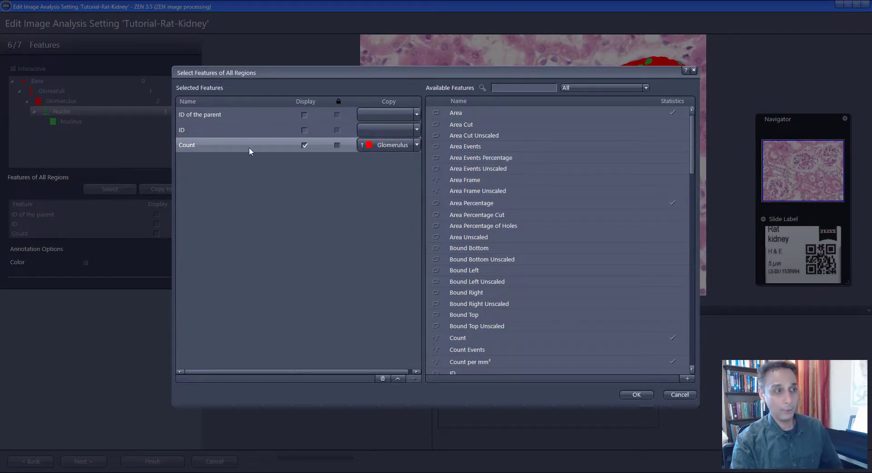
{"action": "left_click", "coordinate": [632, 393]}
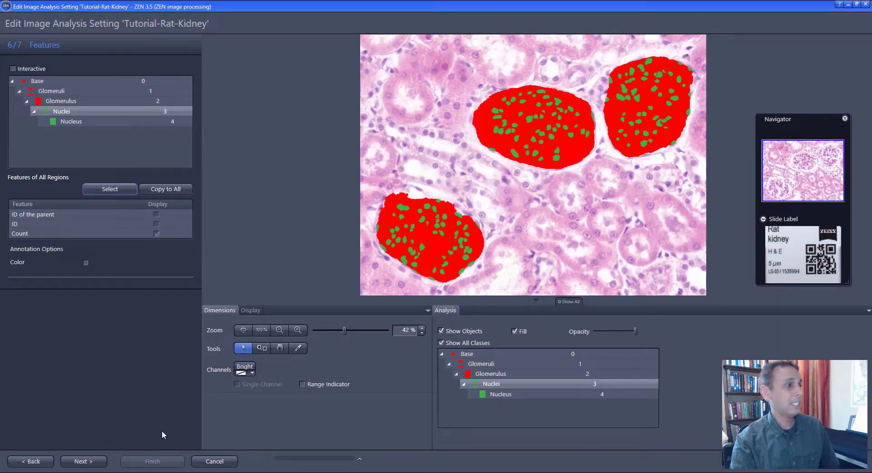
Plot Count on the results chart's Y-axis, then finish the Tutorial-Rat-Kidney setting
{"action": "left_click", "coordinate": [87, 460]}
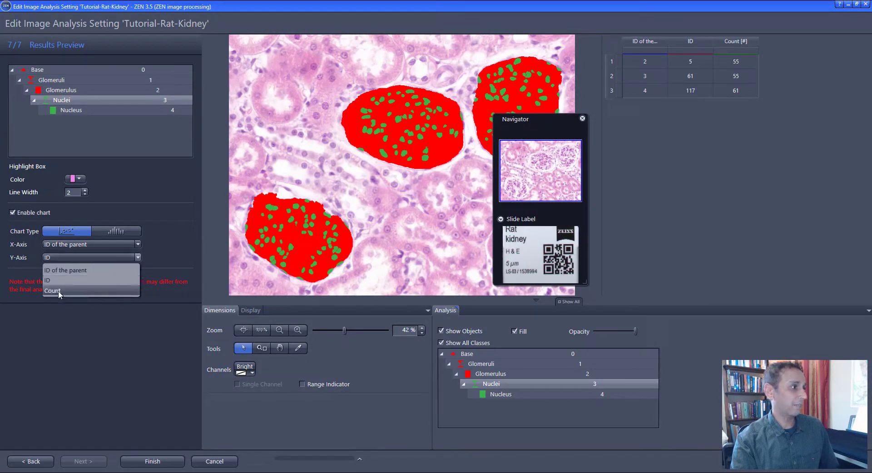
{"action": "left_click", "coordinate": [59, 291]}
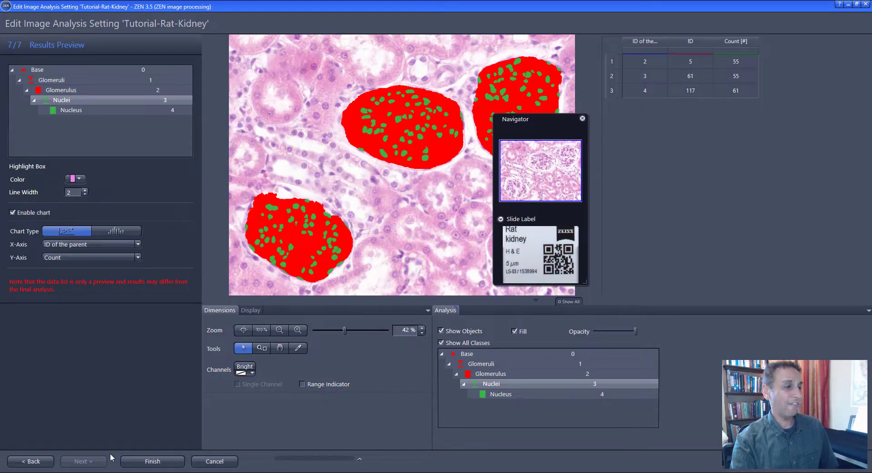
{"action": "left_click", "coordinate": [145, 462]}
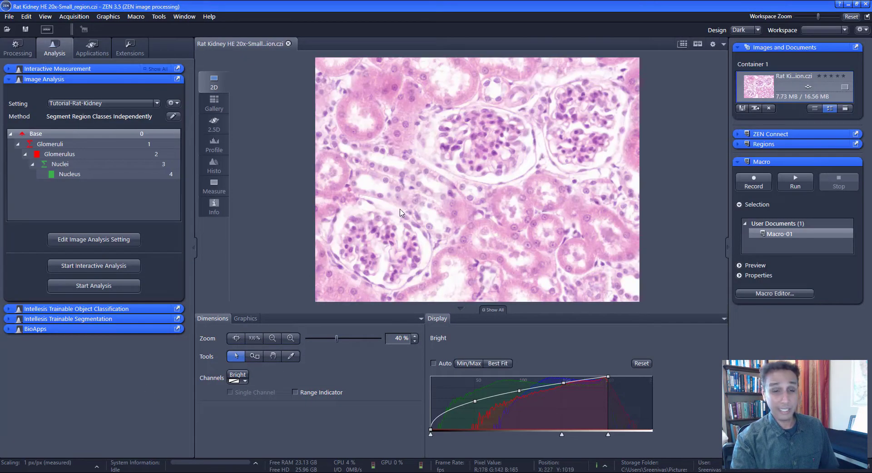
Run the analysis on the small-region image, preview the chart types, and return to 2D view
{"action": "left_click", "coordinate": [97, 287]}
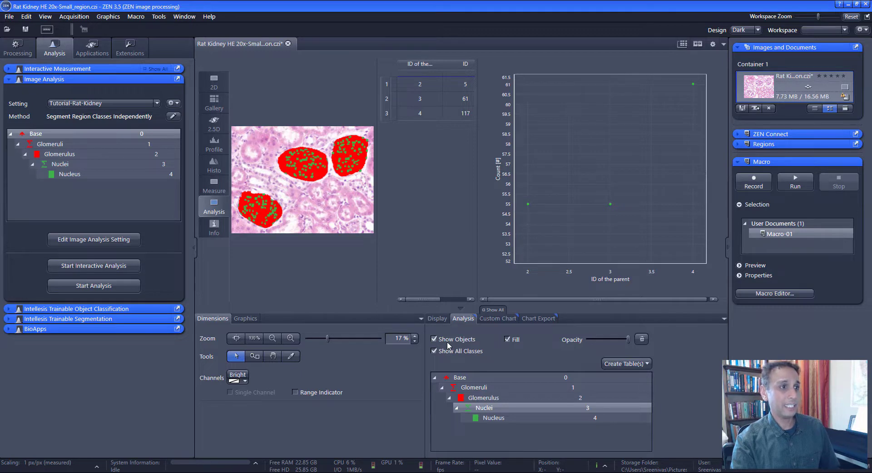
{"action": "left_click", "coordinate": [484, 318]}
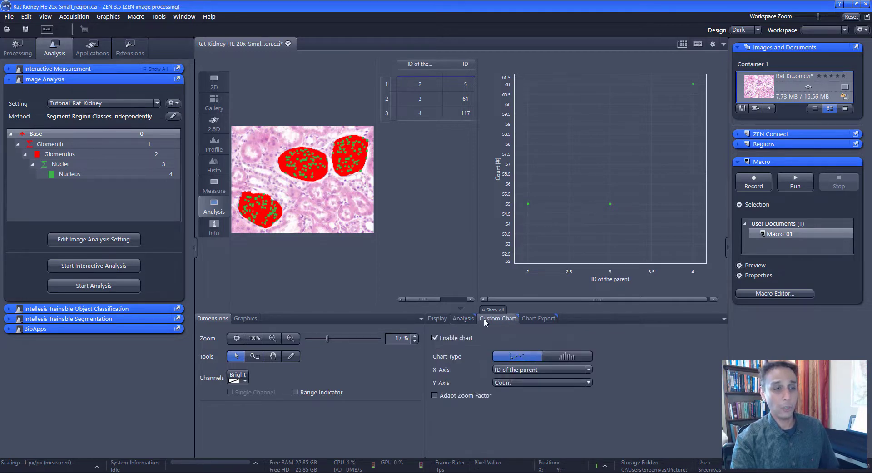
{"action": "left_click", "coordinate": [567, 358]}
{"action": "left_click", "coordinate": [533, 355]}
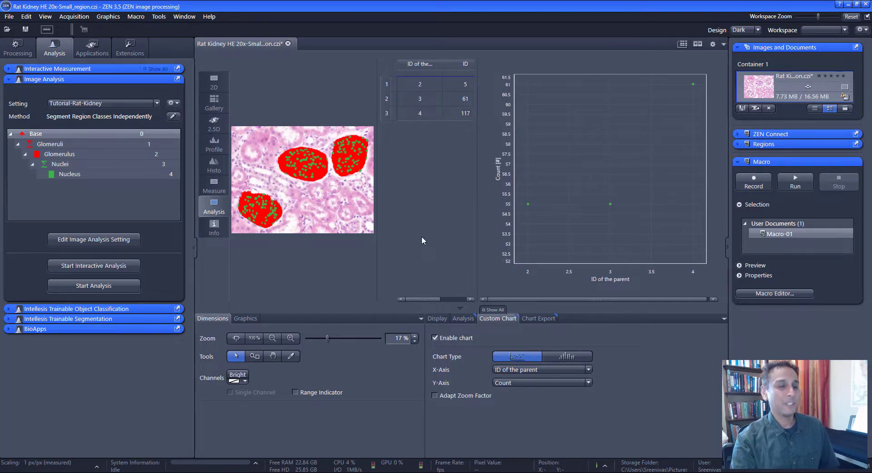
{"action": "left_click", "coordinate": [214, 82]}
Open Rat Kidney HE 20x-Subregion.czi in ZEN from File Explorer
{"action": "key", "text": "alt+Tab"}
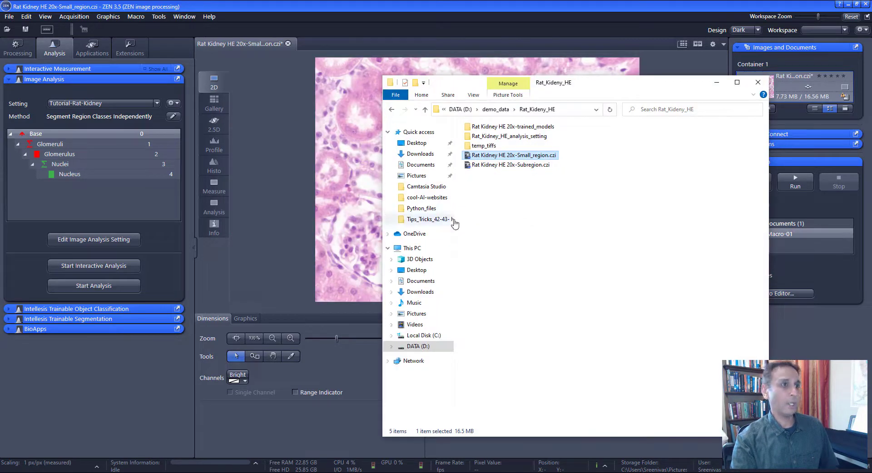
{"action": "left_click", "coordinate": [499, 166]}
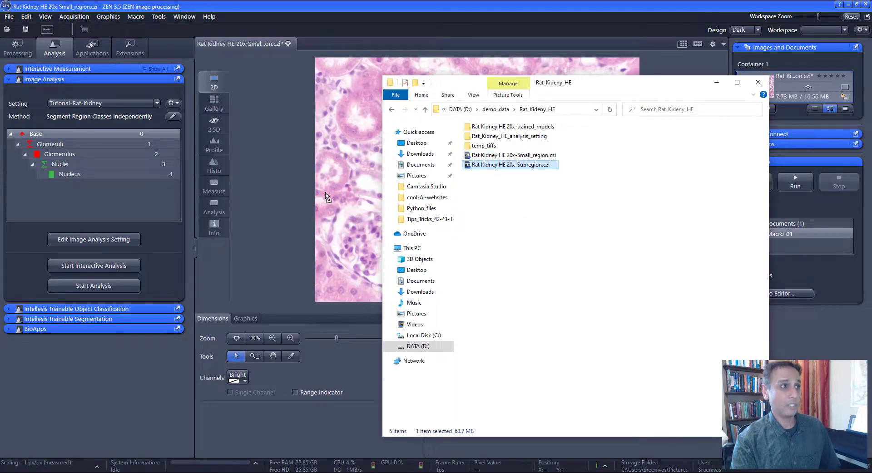
{"action": "left_click_drag", "start_coordinate": [326, 196], "coordinate": [325, 192]}
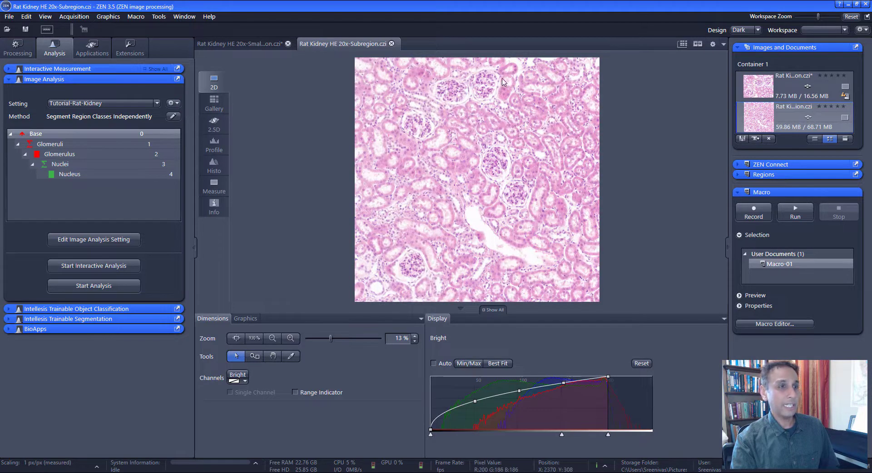
Run the Tutorial-Rat-Kidney analysis on the Rat Kidney HE 20x-Subregion image
{"action": "left_click", "coordinate": [94, 286]}
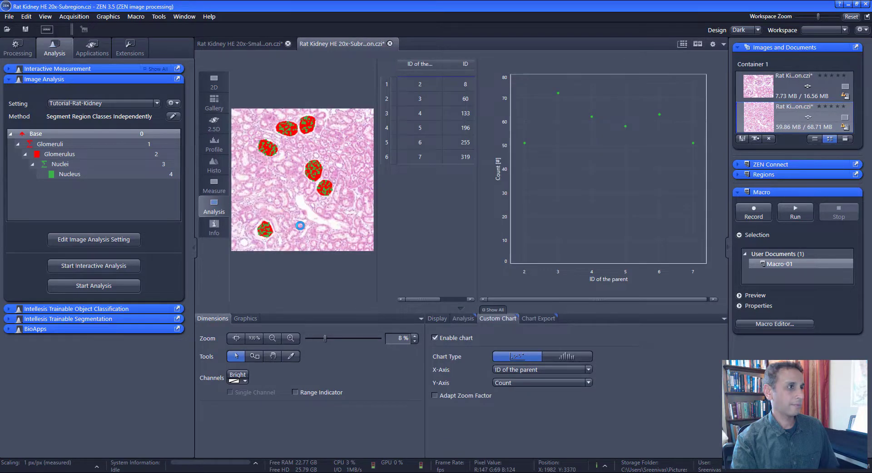
Highlight the glomeruli with parent IDs 4, 5 and 6 in the image and chart
{"action": "scroll", "coordinate": [276, 137], "scroll_direction": "up", "scroll_amount": 3}
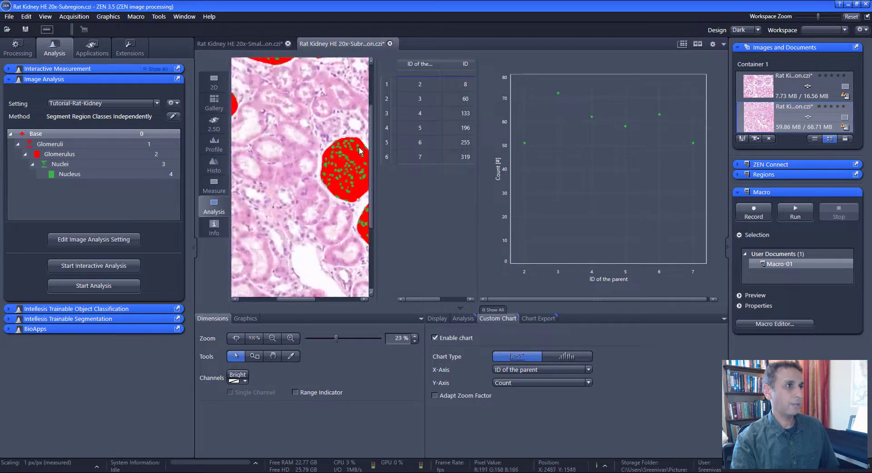
{"action": "scroll", "coordinate": [360, 151], "scroll_direction": "up", "scroll_amount": 3}
{"action": "scroll", "coordinate": [337, 164], "scroll_direction": "down", "scroll_amount": 4}
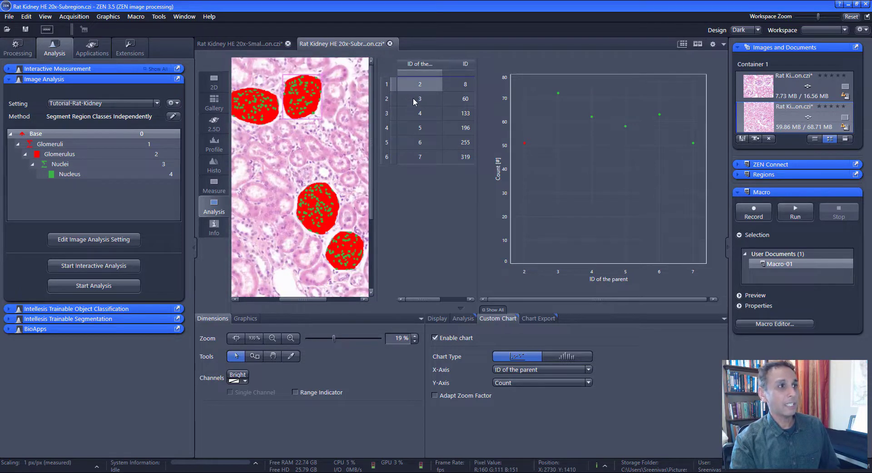
{"action": "left_click", "coordinate": [414, 114]}
{"action": "scroll", "coordinate": [293, 167], "scroll_direction": "down", "scroll_amount": 2}
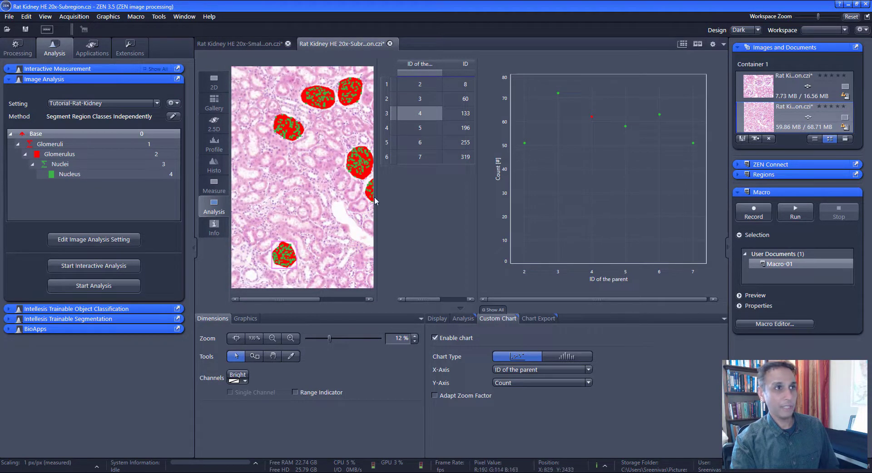
{"action": "left_click", "coordinate": [422, 132]}
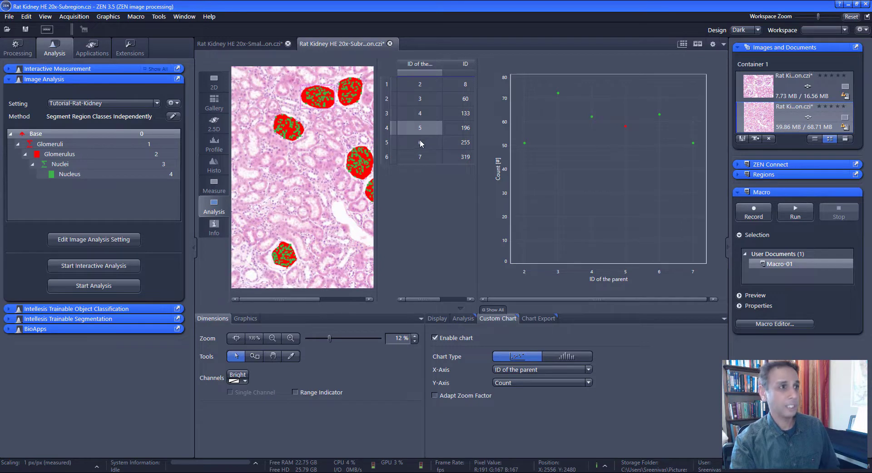
{"action": "left_click", "coordinate": [421, 142]}
{"action": "scroll", "coordinate": [289, 132], "scroll_direction": "up", "scroll_amount": 3}
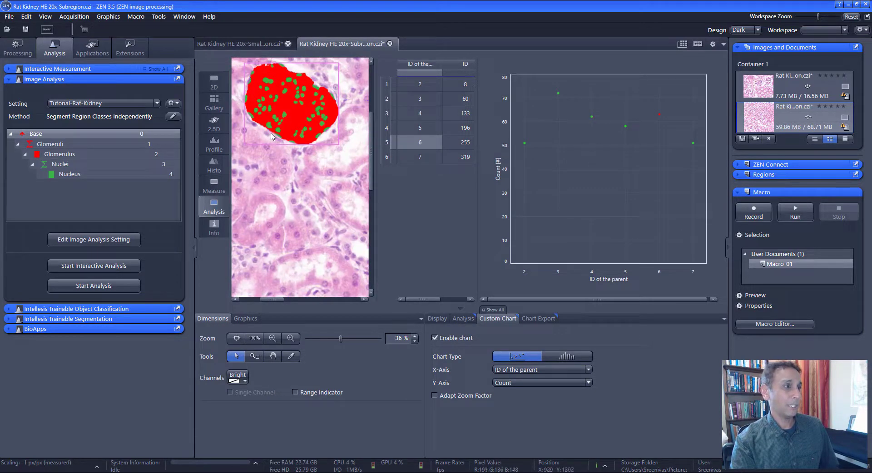